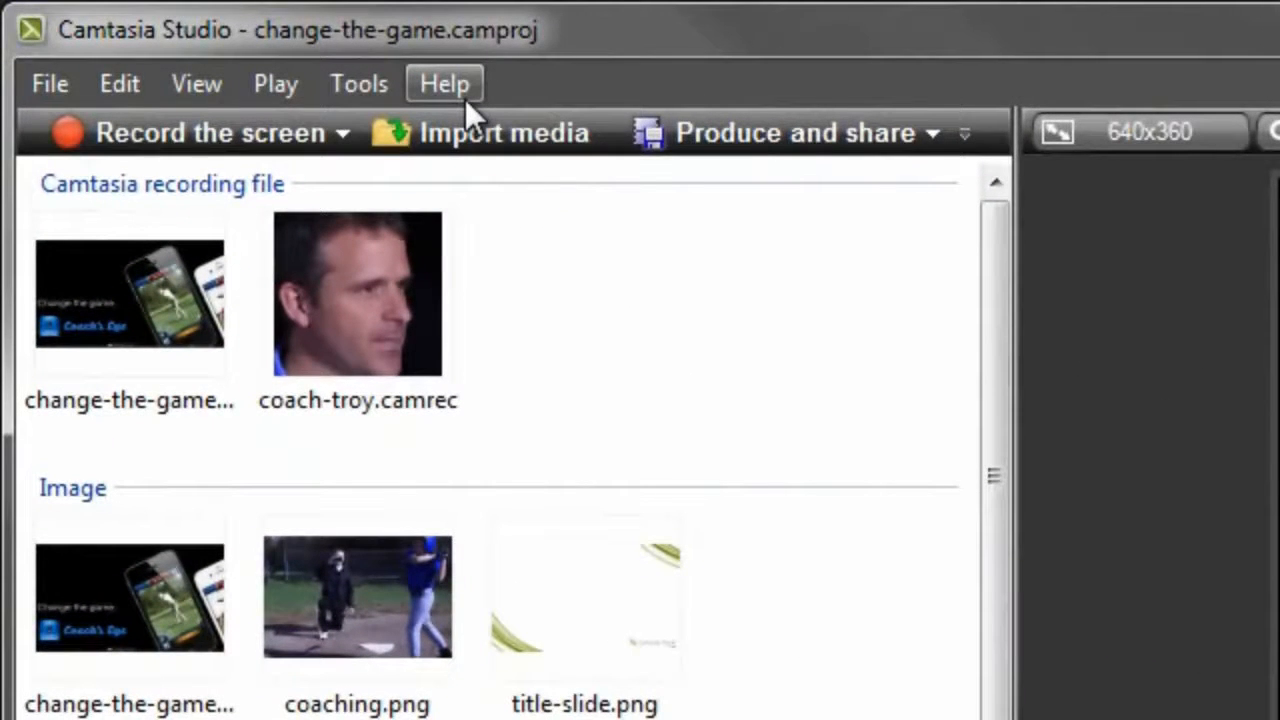
left_click(463, 95)
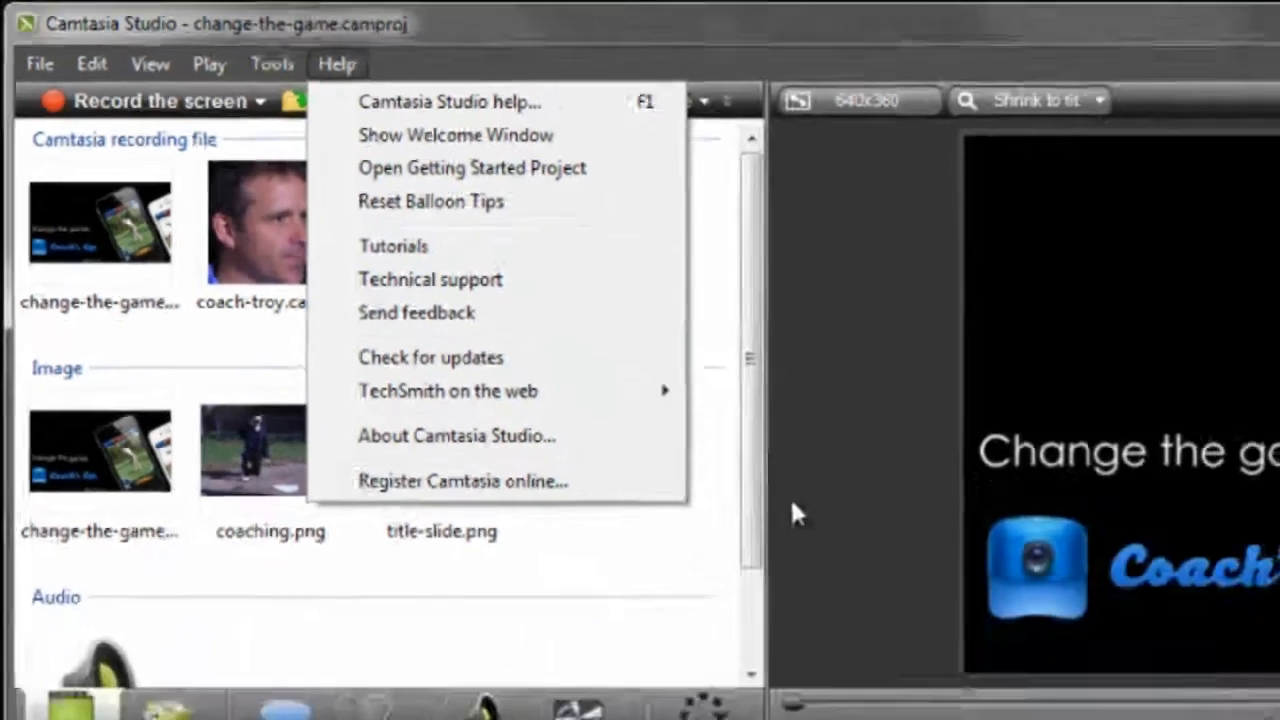
left_click(1066, 690)
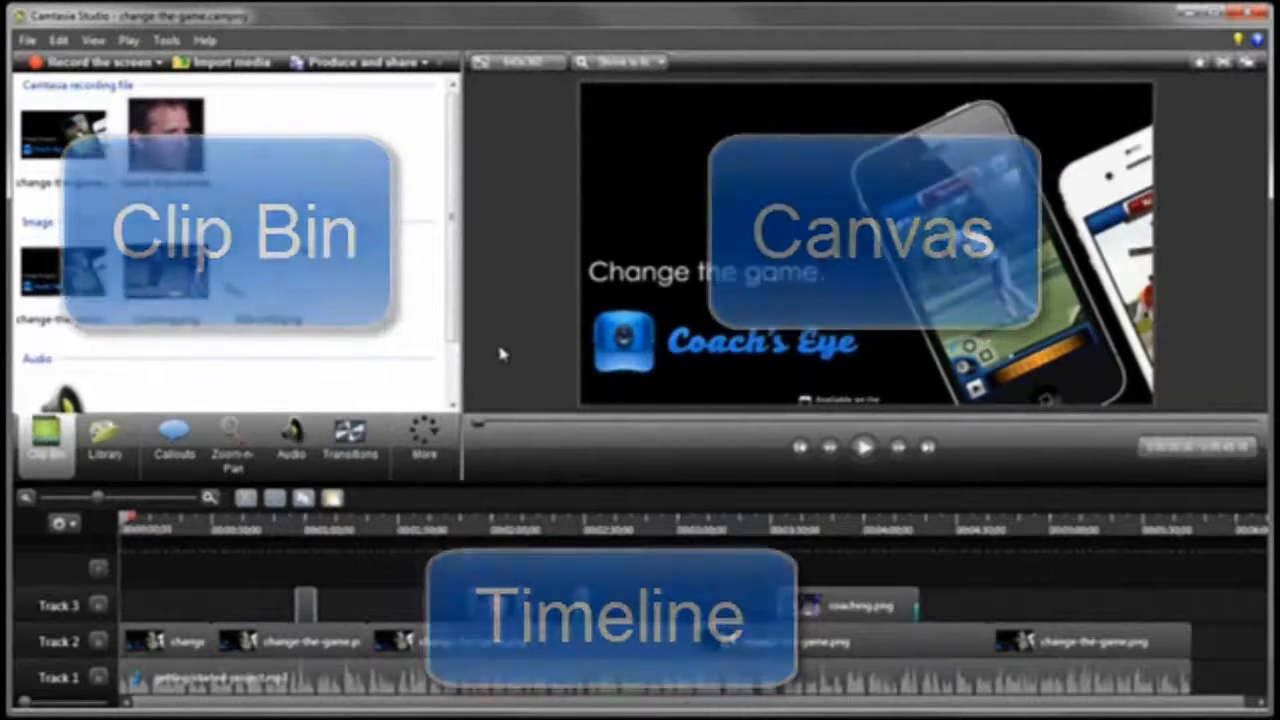
- At 00:02:04;04, shrink the coach video clip from Track 3 and position it on the canvas just above the "Change the game." text
left_click(505, 527)
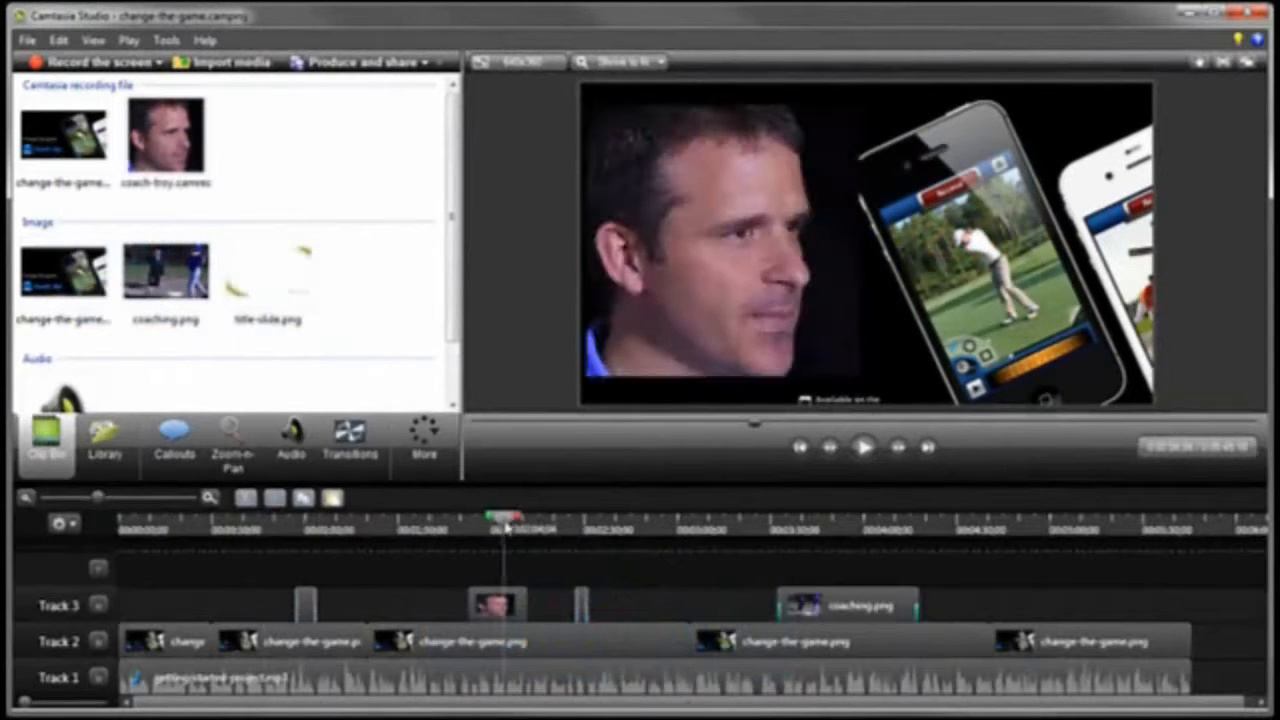
left_click(678, 326)
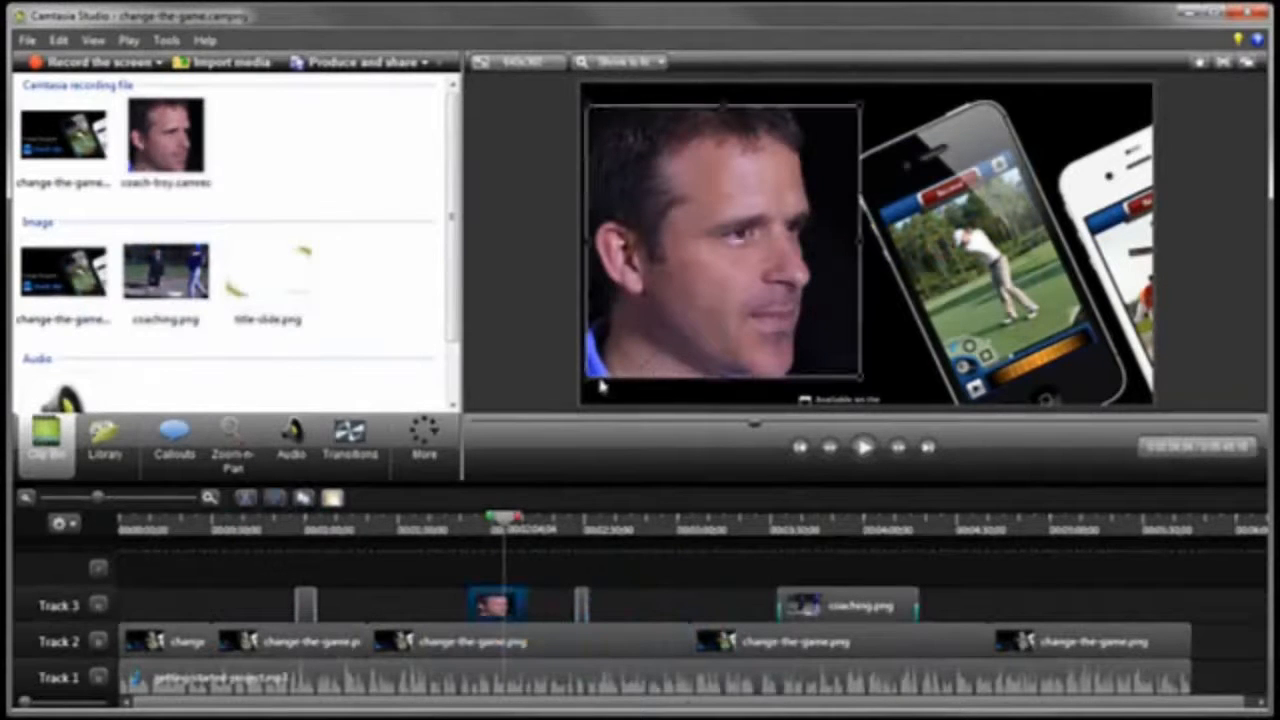
left_click_drag(586, 378, 715, 250)
left_click_drag(765, 207, 695, 206)
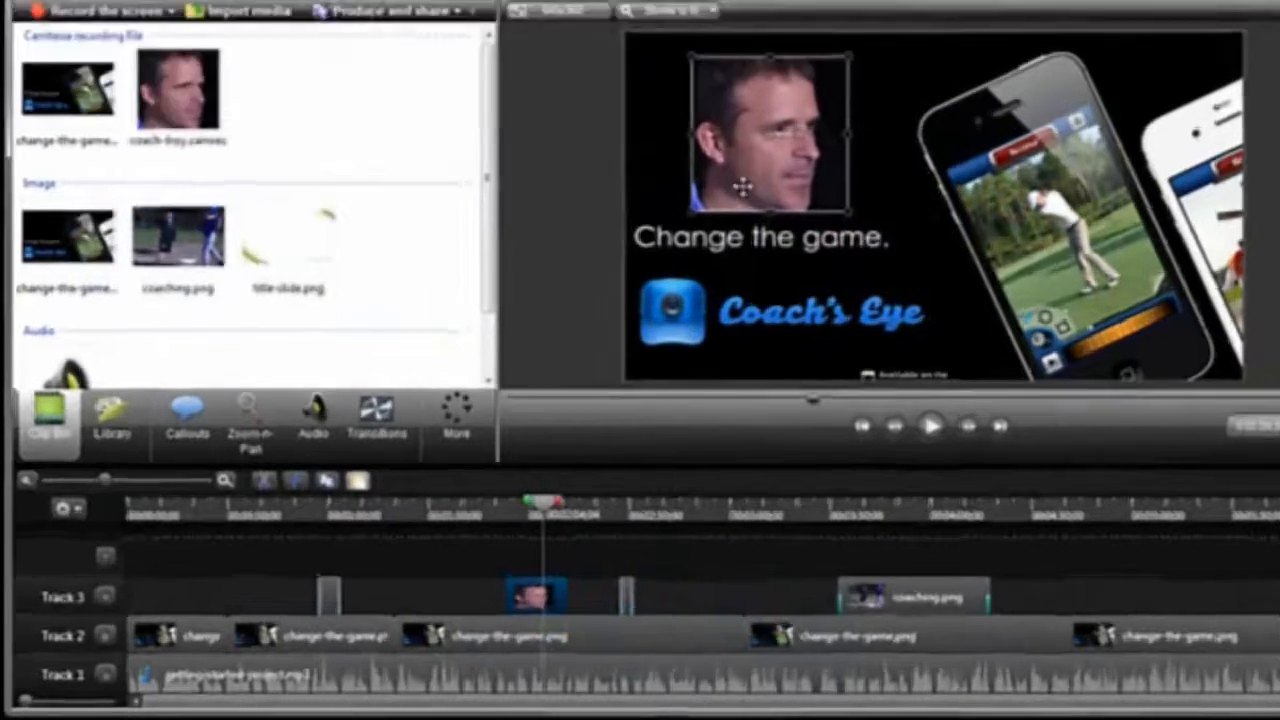
left_click(571, 340)
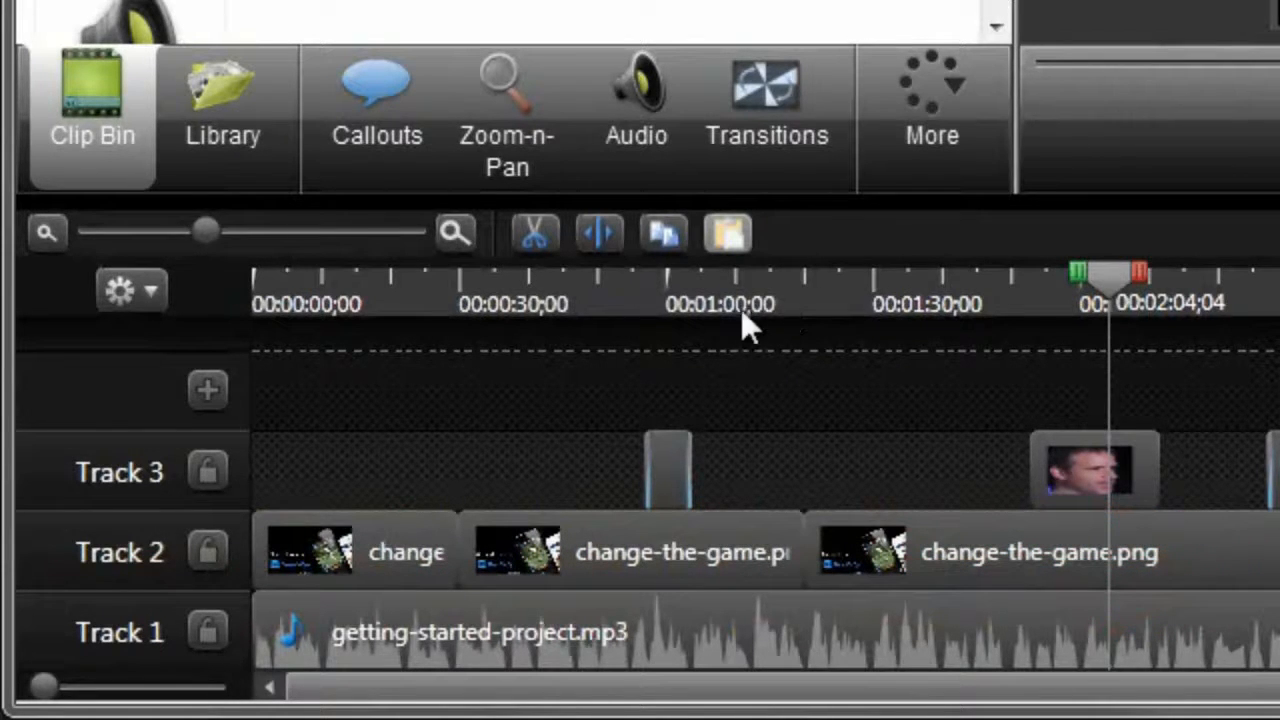
- Show the frame at 00:01:01;06 and select the MVP seal callout on Track 3
left_click(675, 283)
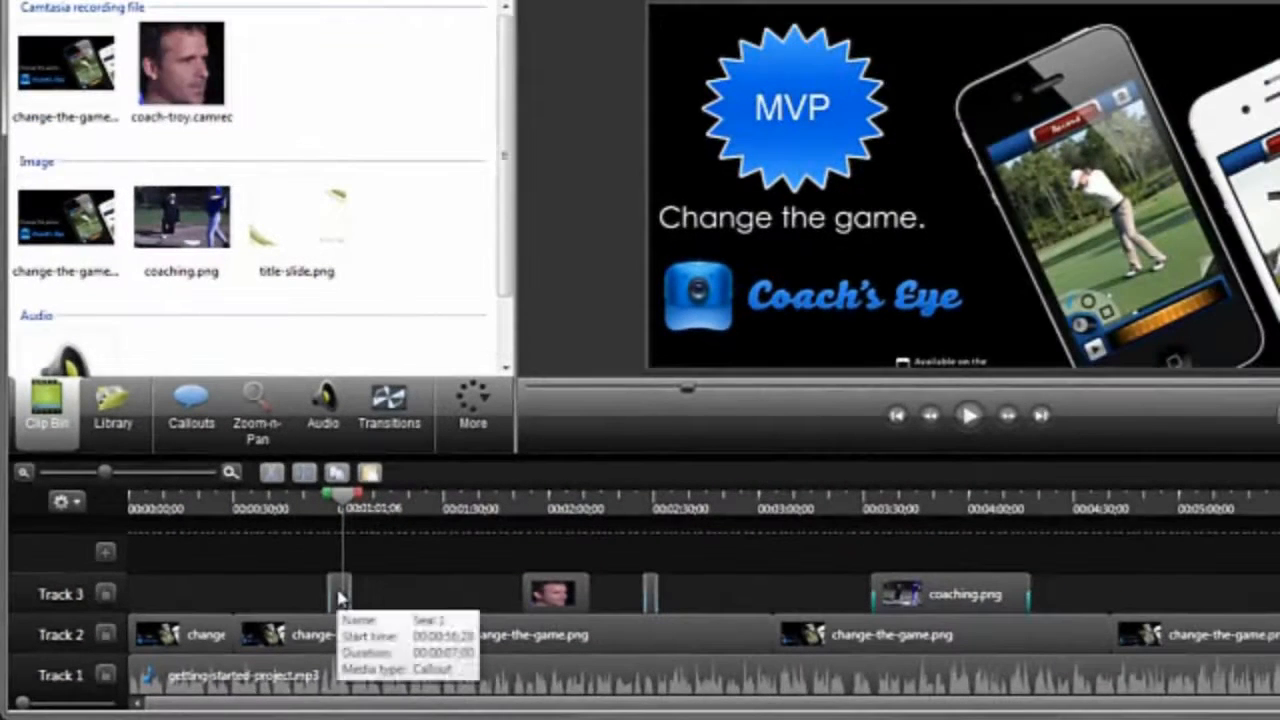
left_click(338, 597)
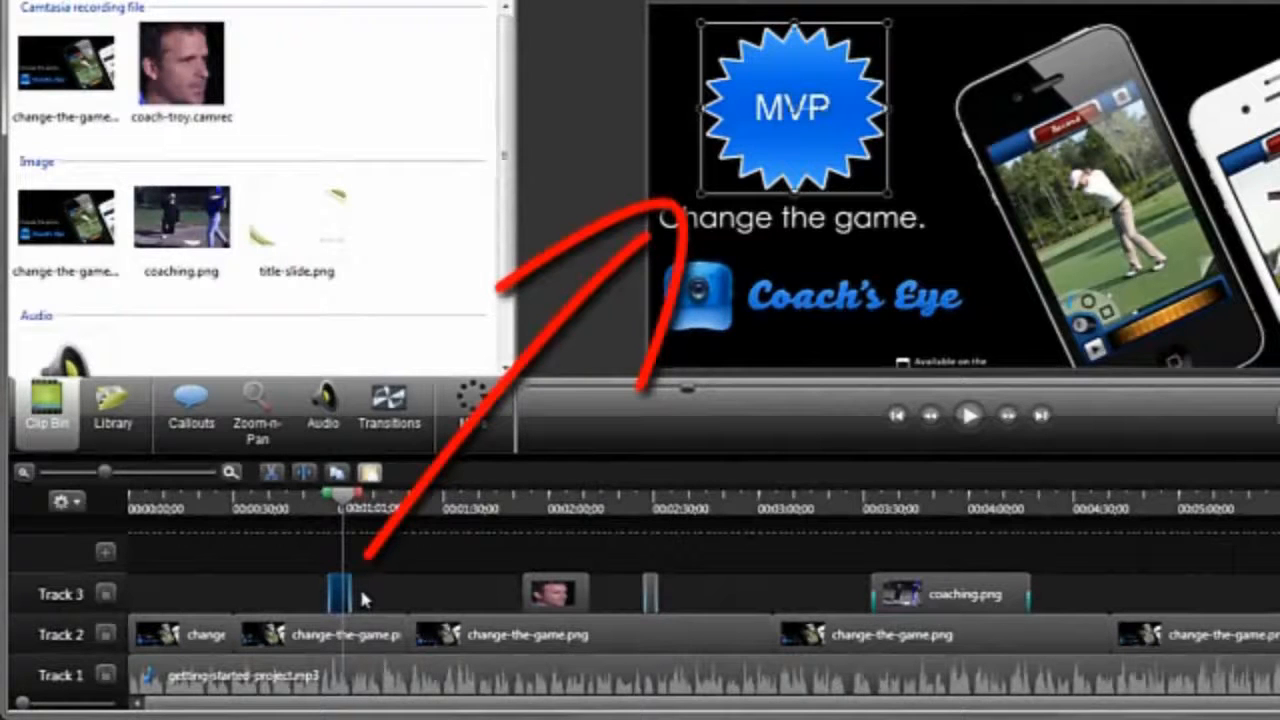
- Move the second change-the-game.png clip from Track 2 to a new track above Track 3, and return it to its place on Track 2
left_click(325, 630)
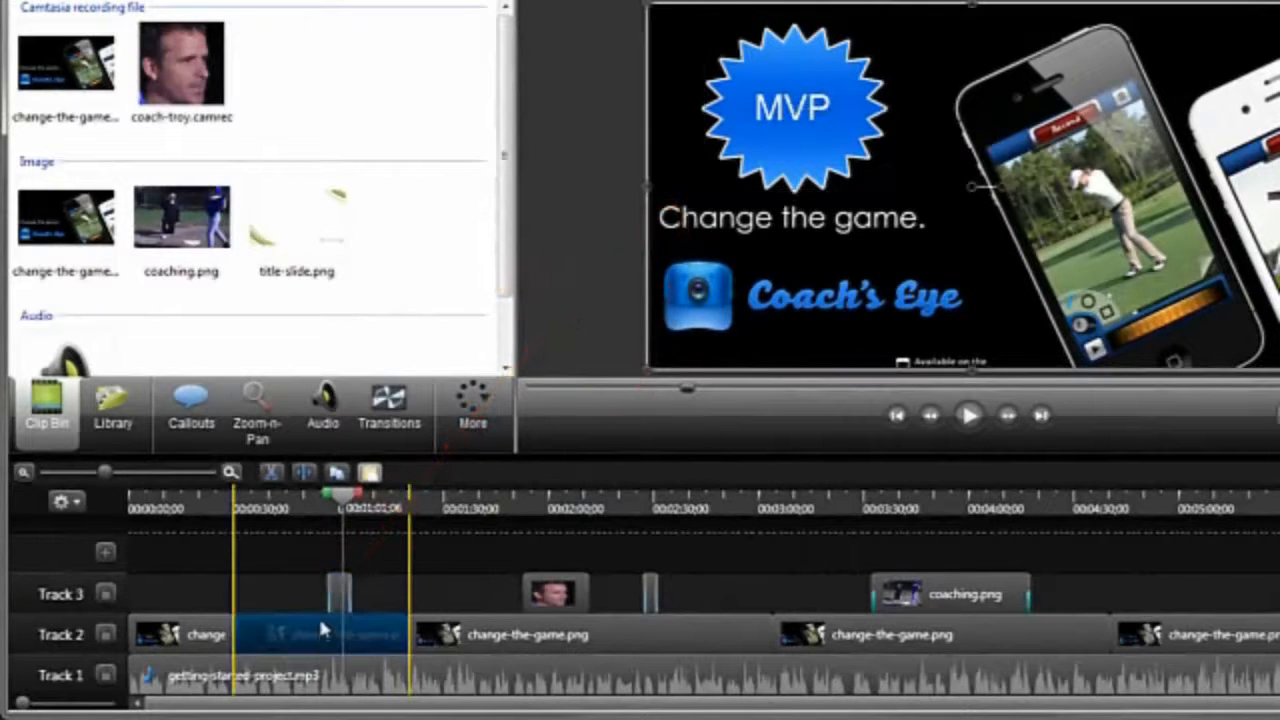
left_click_drag(322, 628, 320, 560)
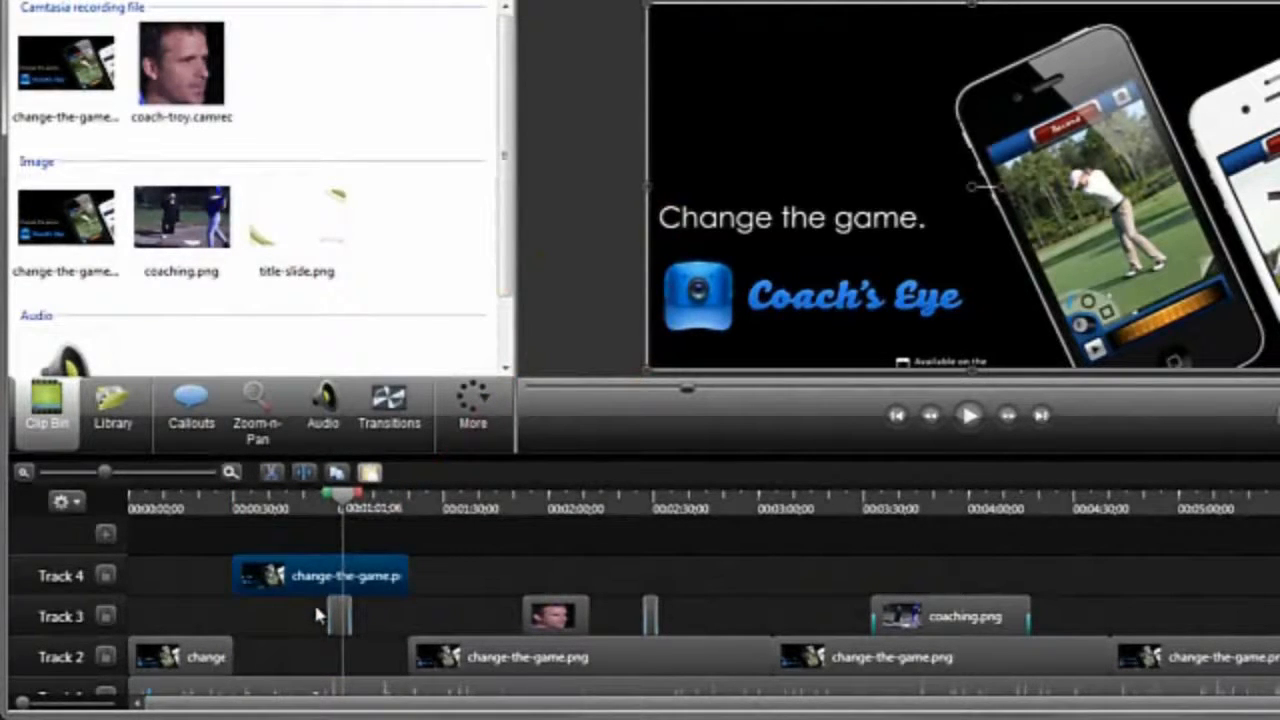
left_click_drag(315, 574, 312, 650)
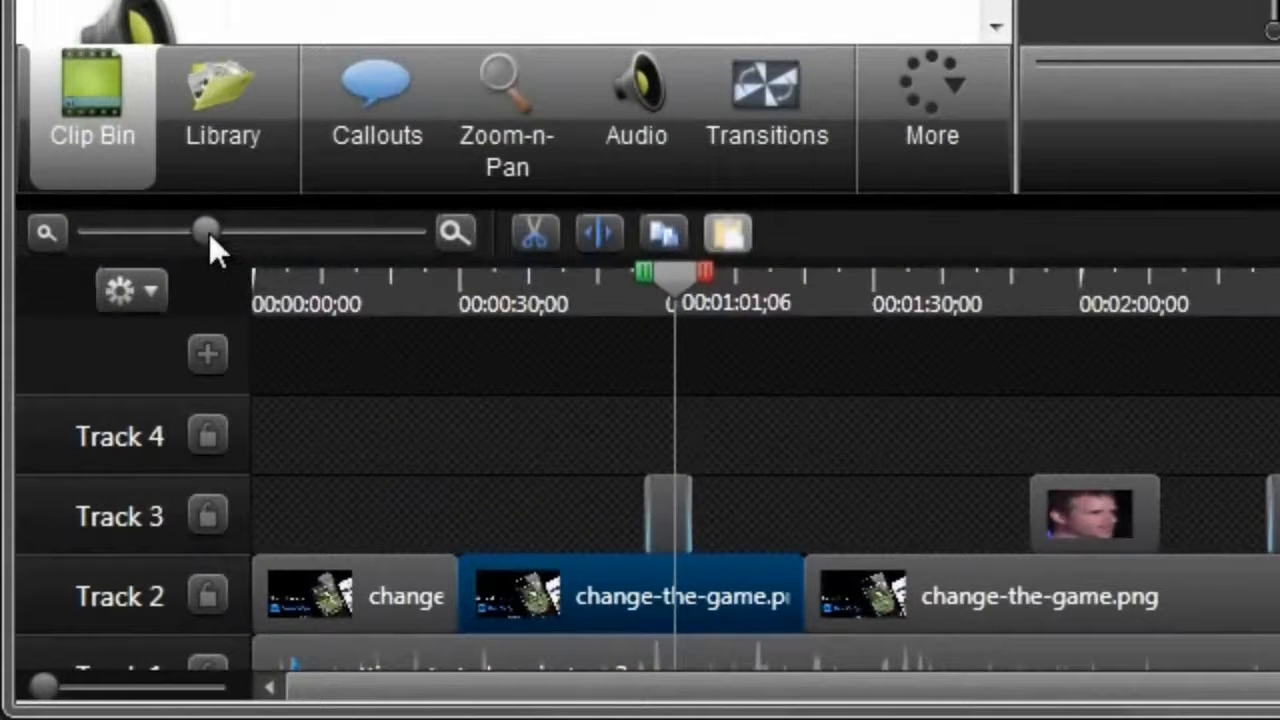
- Zoom the timeline in slightly and add the coaching.png image to a new Track 5 at about 1:16
left_click_drag(105, 471, 118, 471)
mouse_move(233, 237)
left_mouse_down()
mouse_move(253, 239)
mouse_move(211, 232)
left_mouse_up()
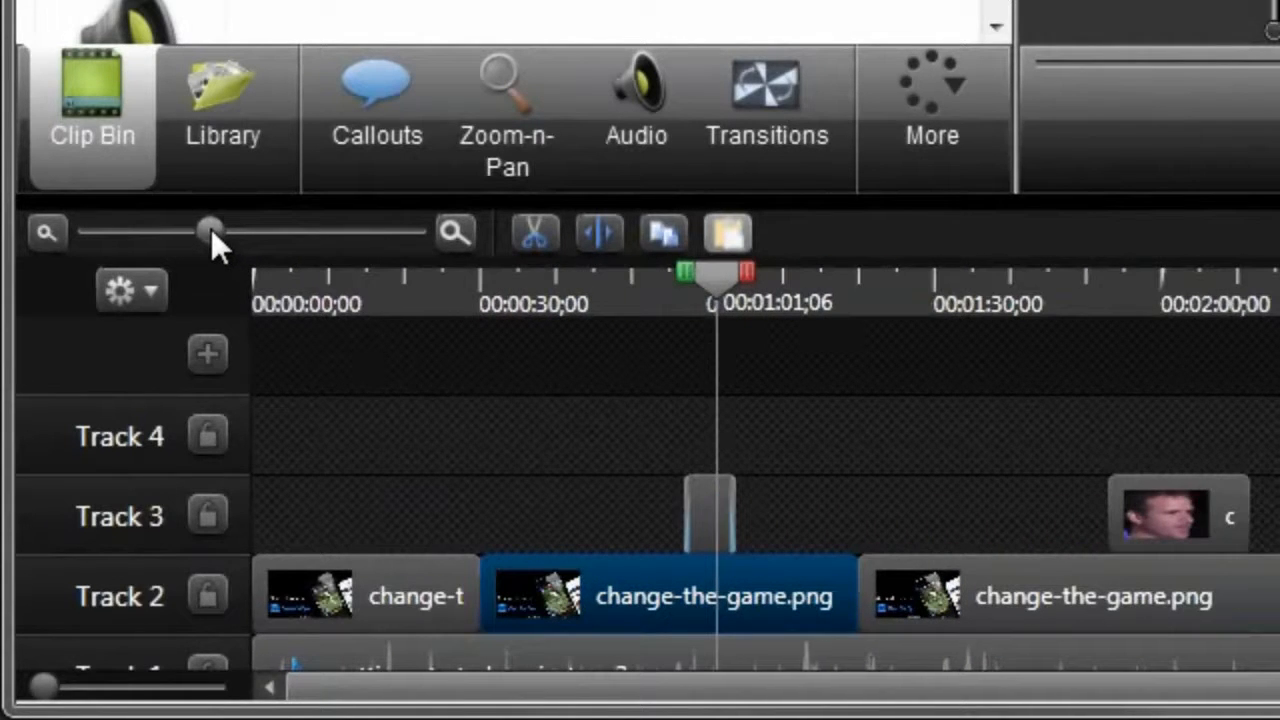
left_click(341, 503)
scroll(343, 505, "down", 1)
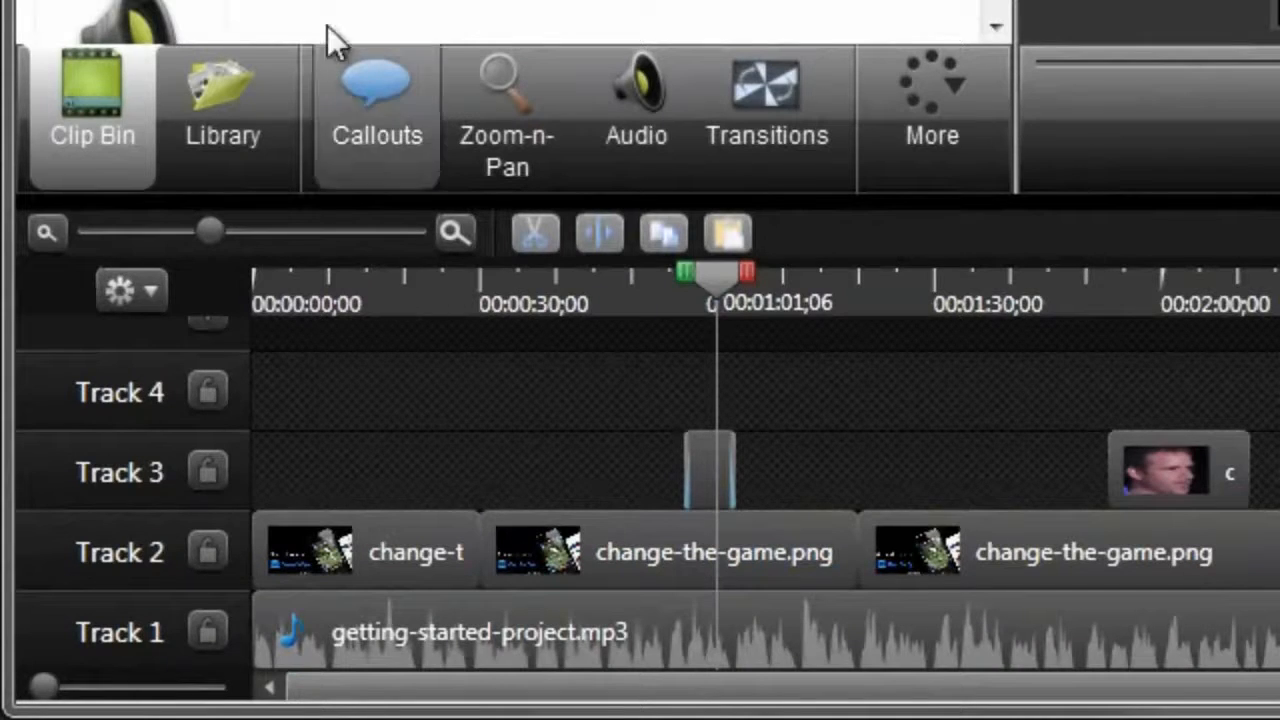
left_click_drag(580, 5, 834, 340)
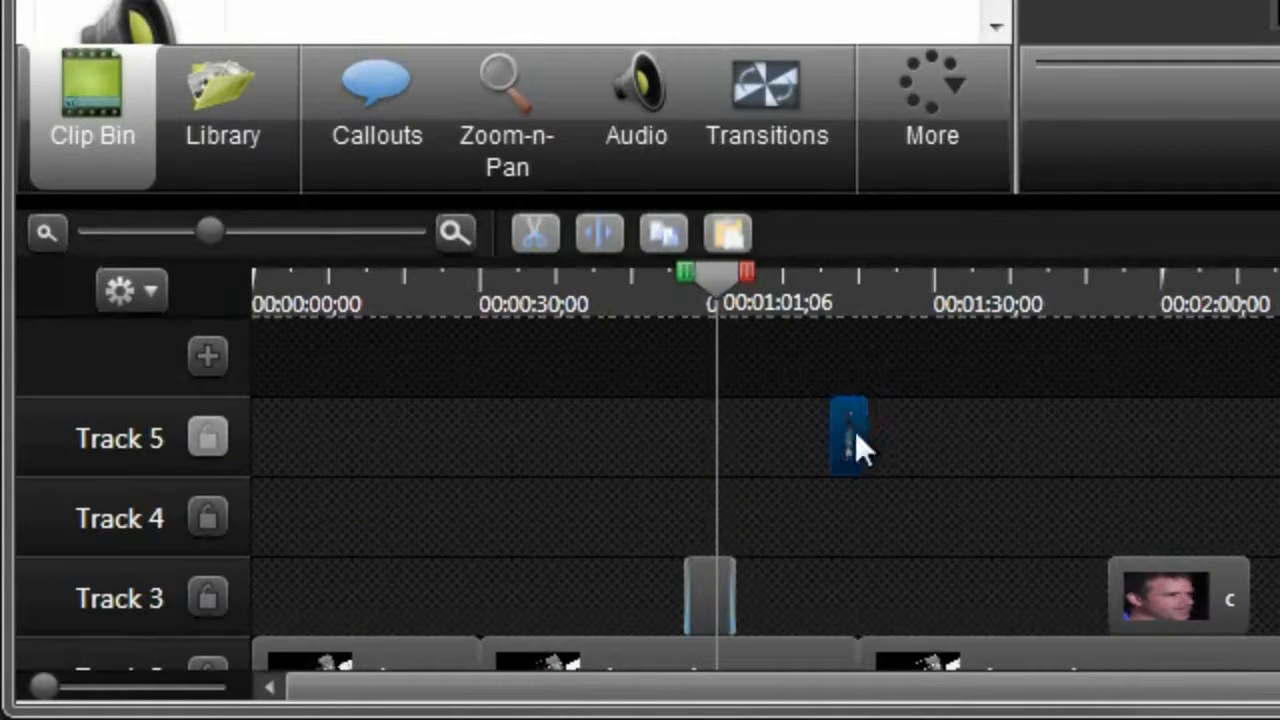
- Extend the coaching.png clip on Track 5 at both ends so it runs from about 1:15 to 1:45
left_click_drag(853, 431, 822, 435)
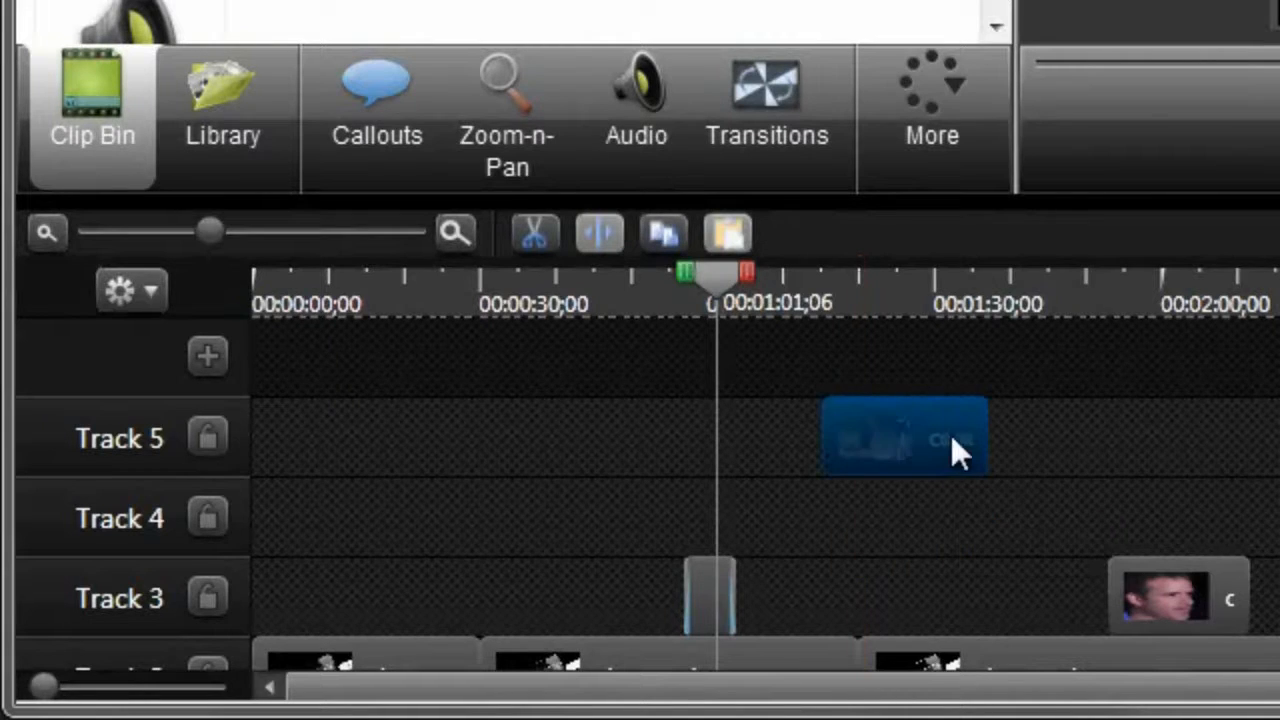
left_click_drag(980, 434, 1051, 434)
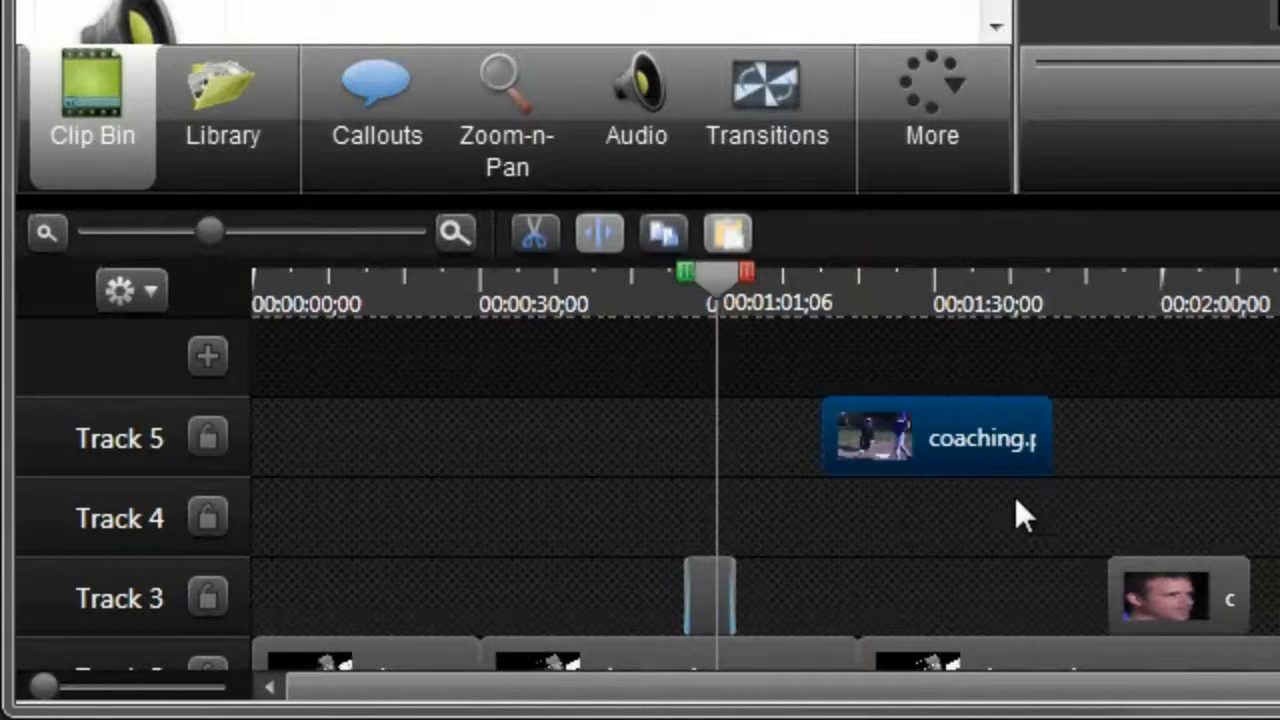
left_click(999, 526)
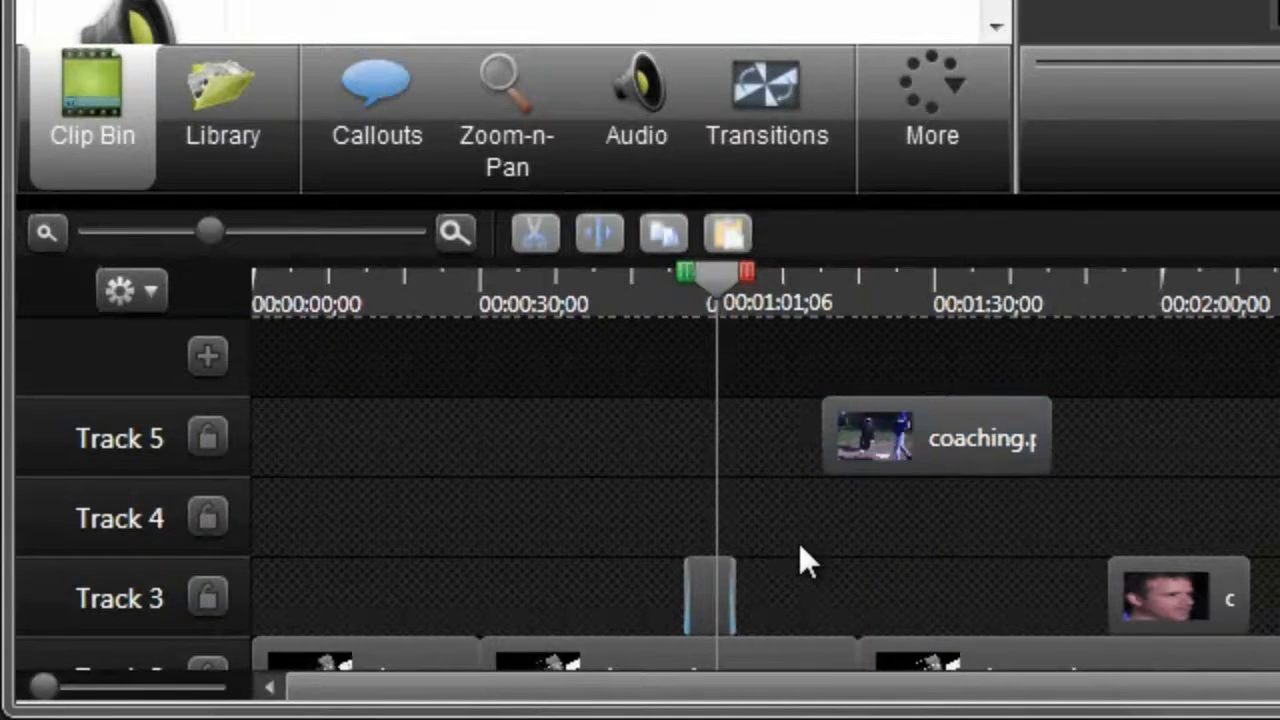
- Play the timeline from 00:01:01;06 past the end of the MVP callout and pause playback
scroll(799, 543, "down", 2)
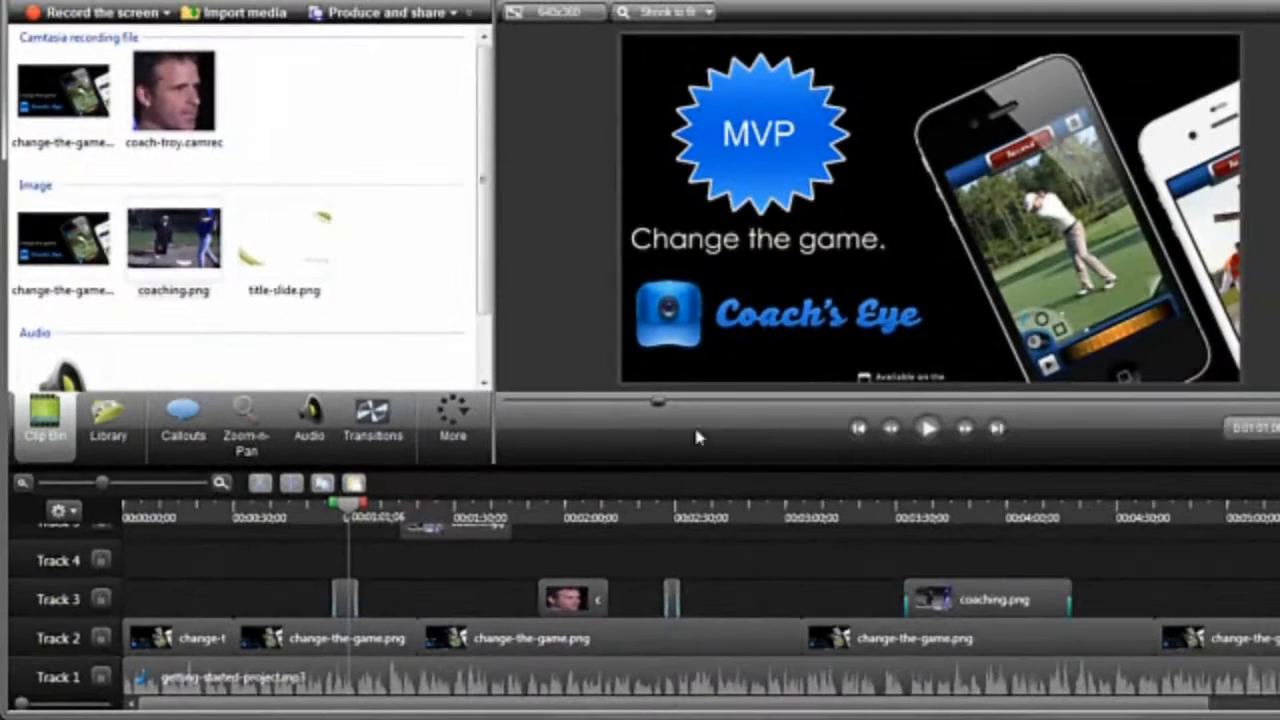
left_click(927, 428)
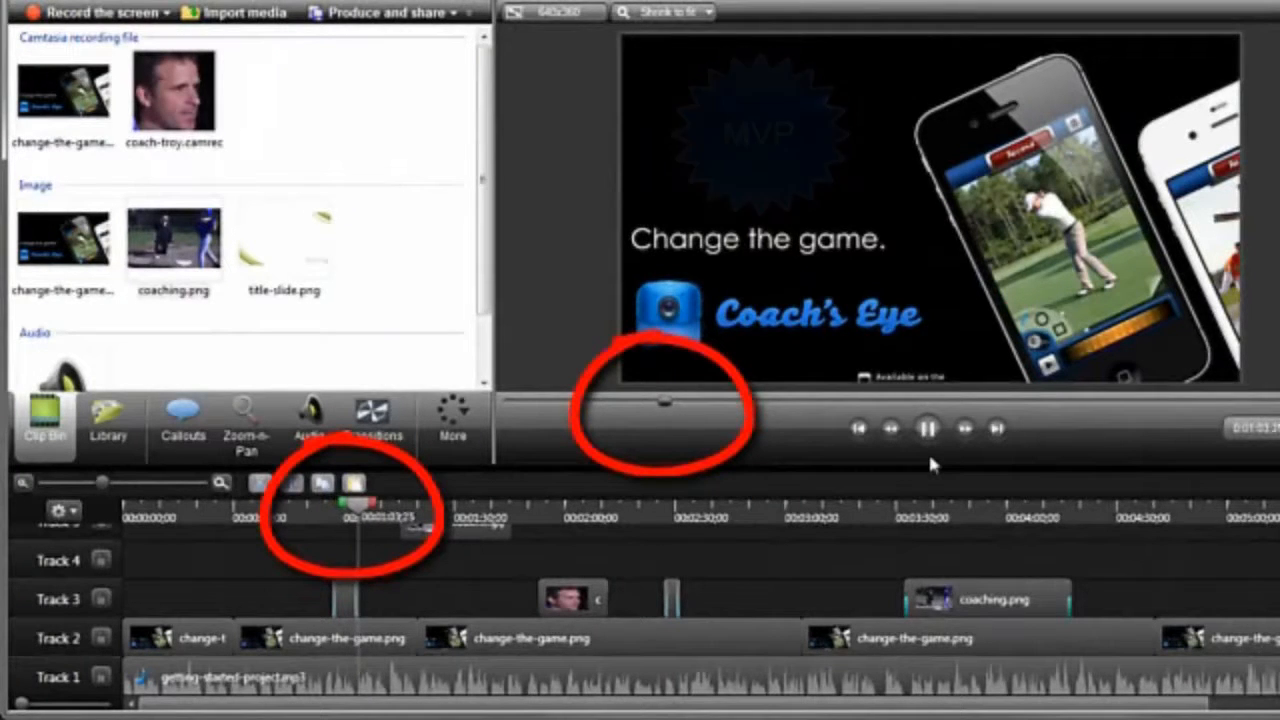
left_click(928, 430)
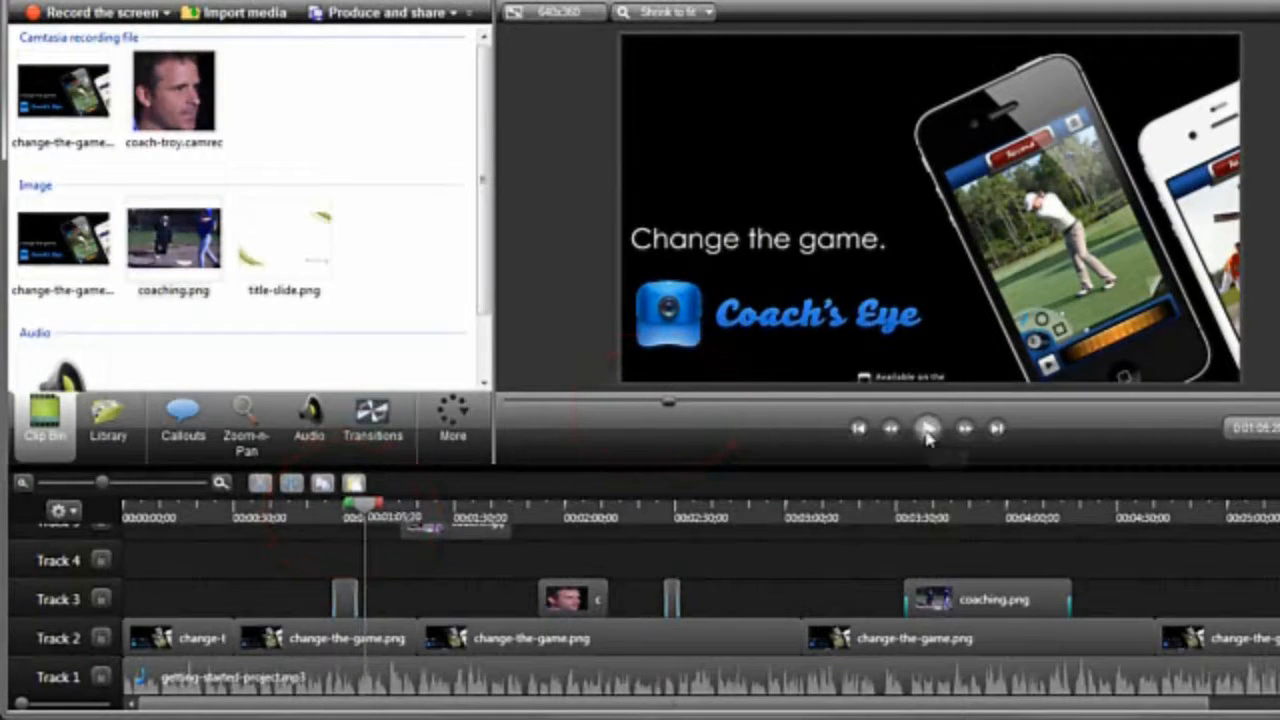
- Cut the timeline range from 00:01:31;11 to about 00:02:00;00 out of all tracks except Track 2, keeping that track locked
left_click(533, 515)
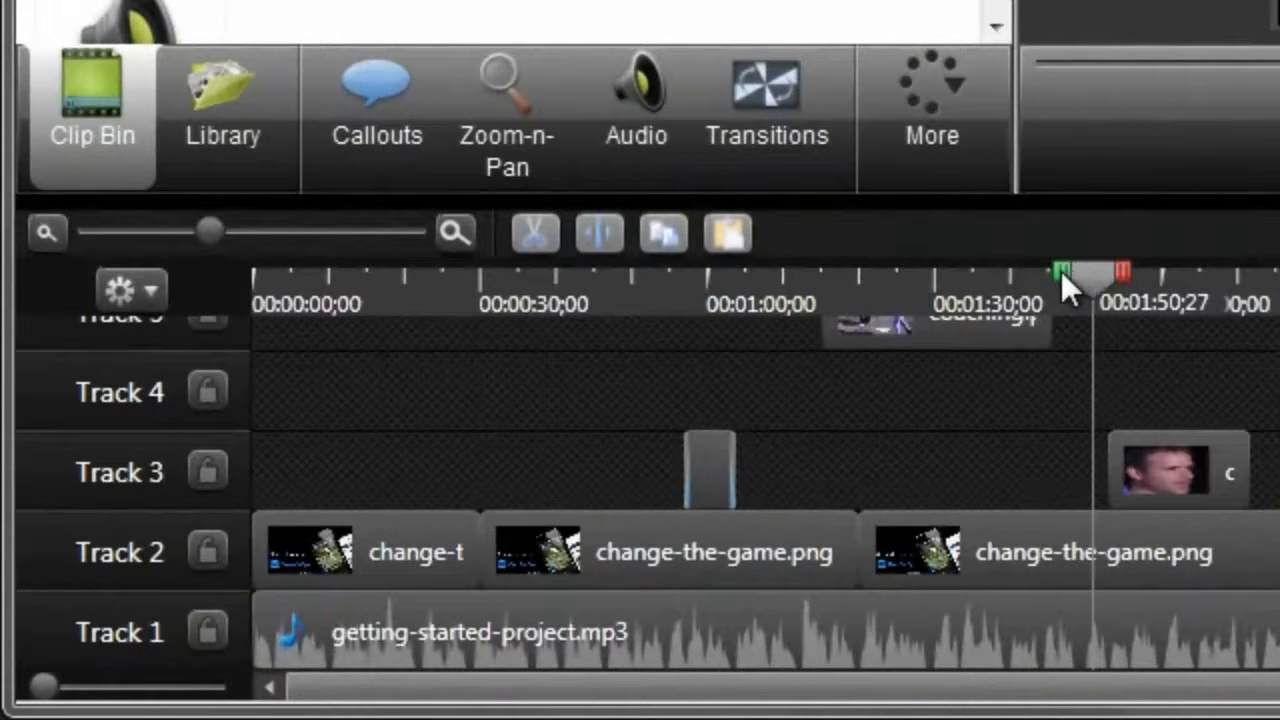
left_click_drag(1061, 271, 913, 275)
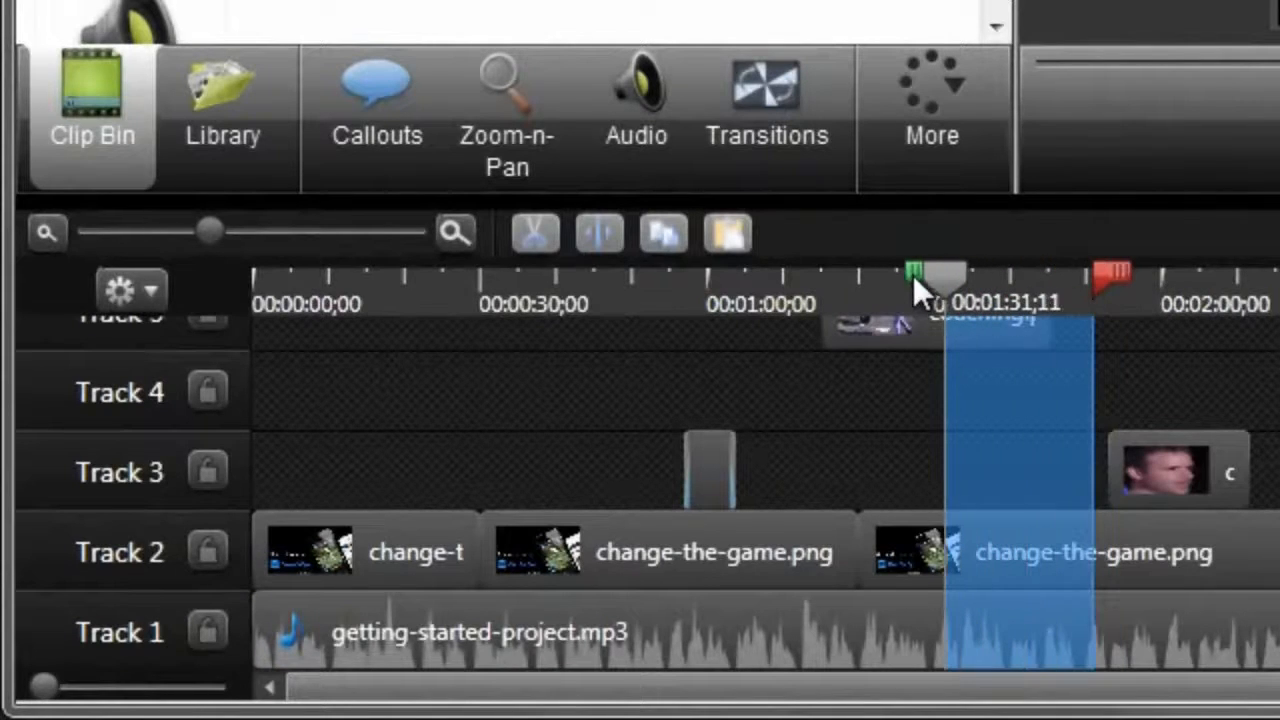
left_click_drag(1099, 283, 1171, 285)
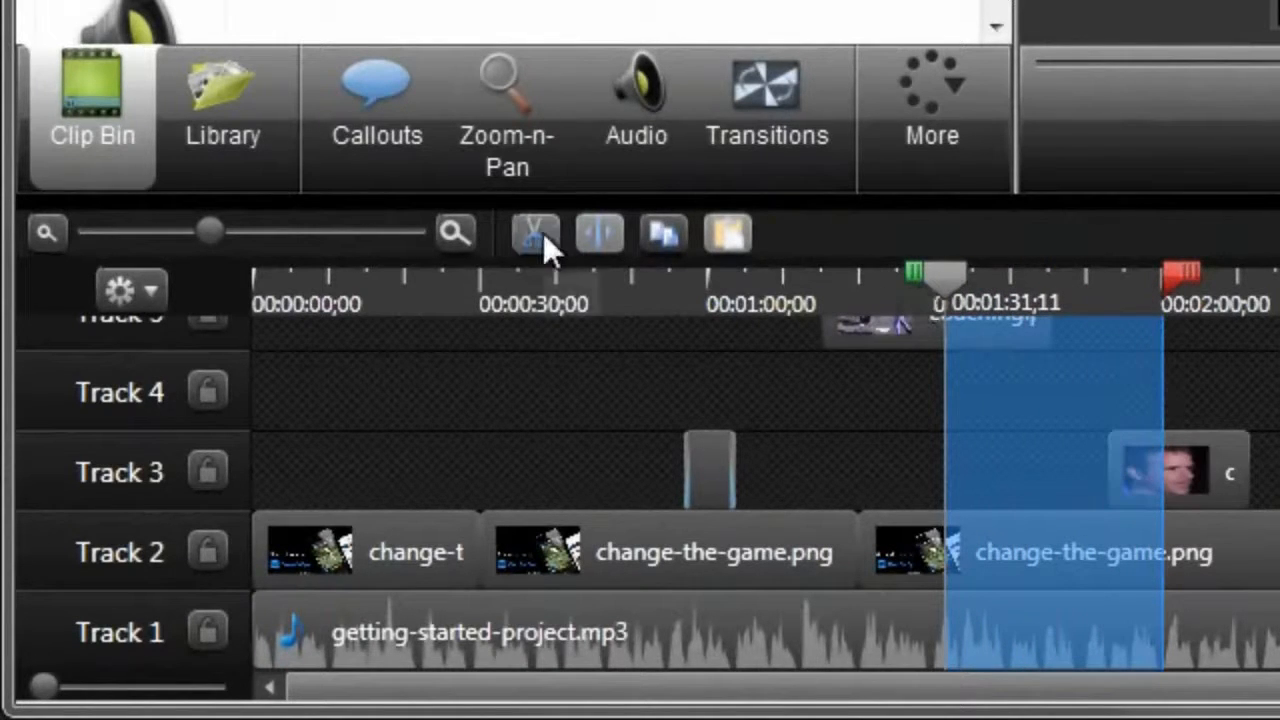
left_click(211, 545)
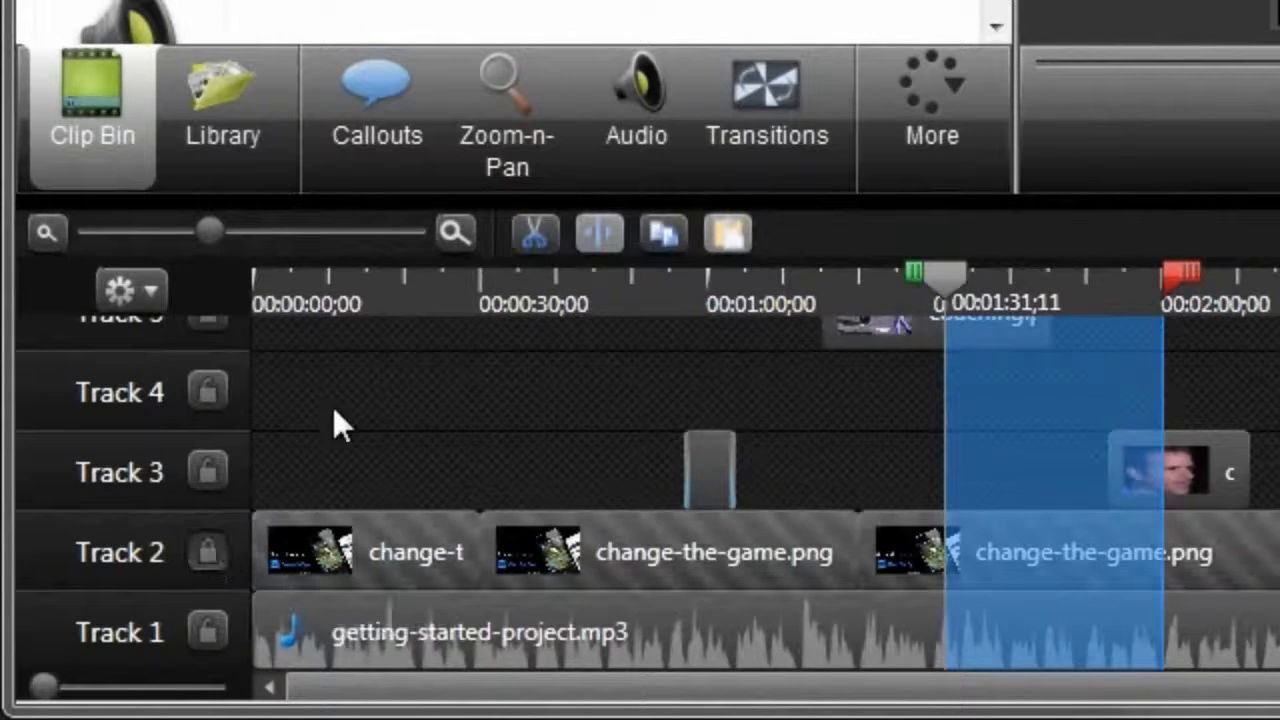
left_click(530, 238)
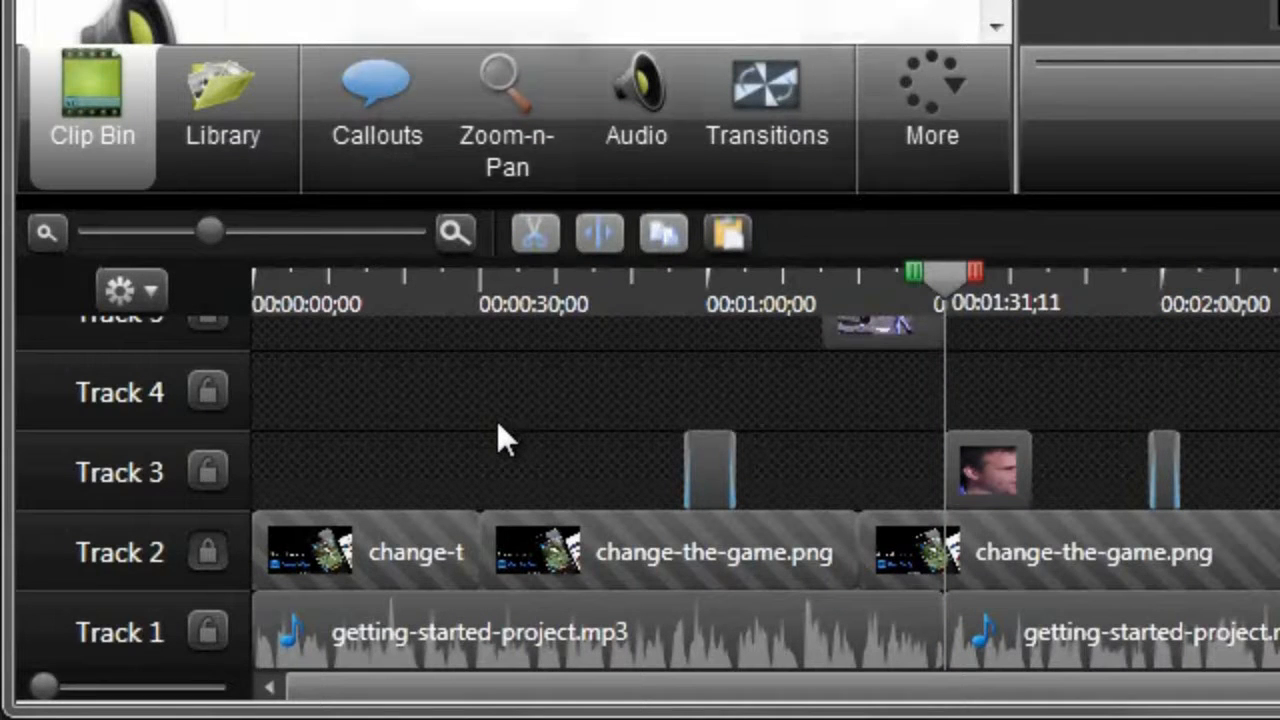
- Undo the cut and the lock on Track 2, and clear the timeline range selection
key("ctrl+z")
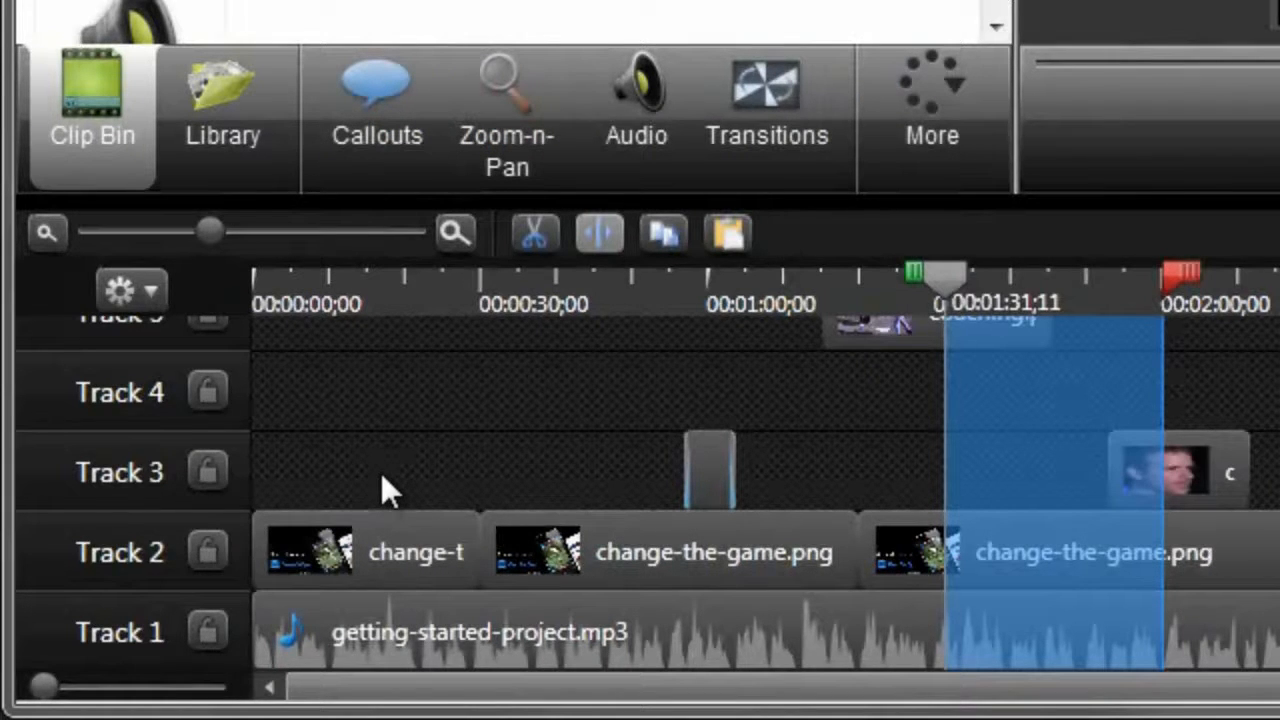
left_click(941, 279)
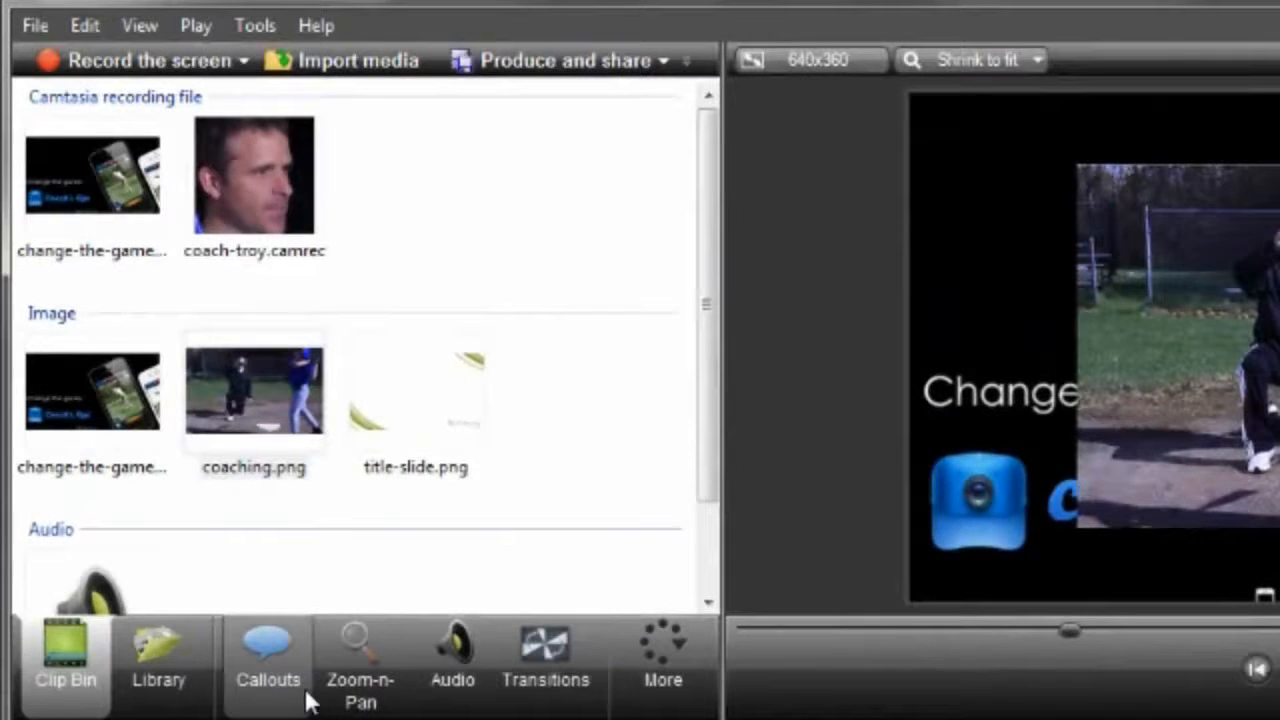
left_click(704, 403)
mouse_move(703, 402)
left_mouse_down()
mouse_move(703, 522)
mouse_move(709, 382)
left_mouse_up()
left_click(635, 413)
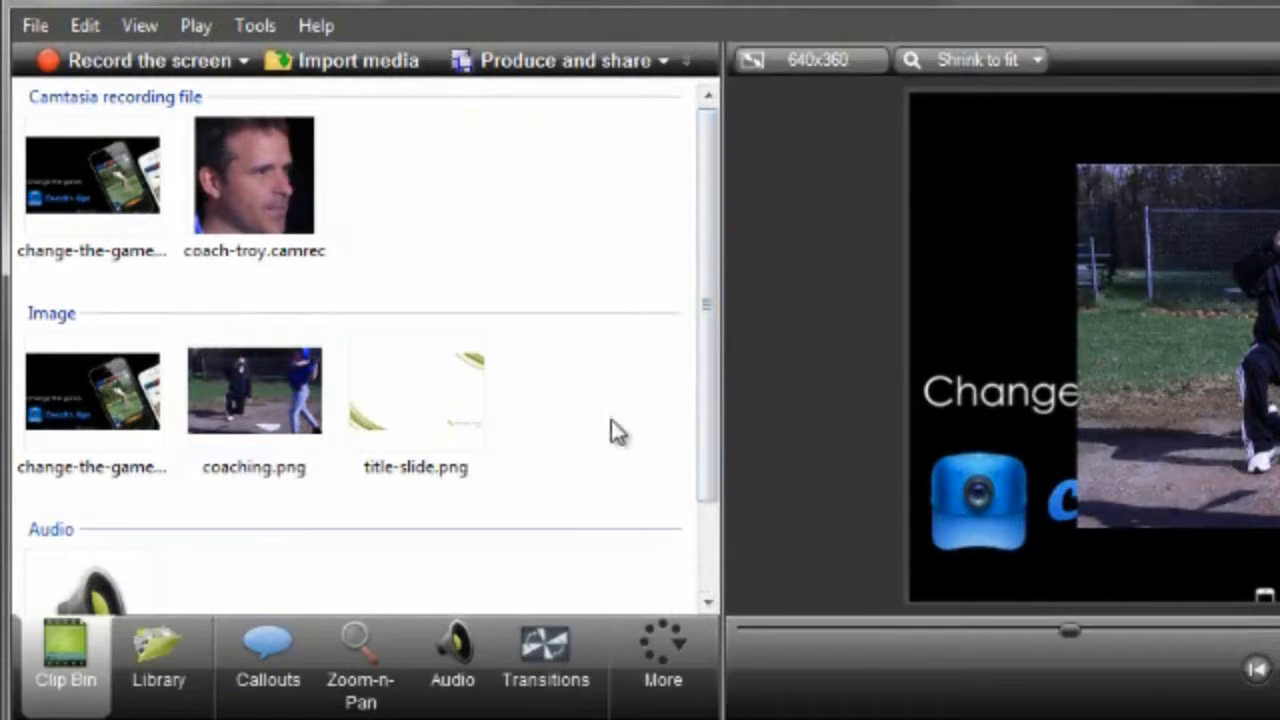
- Add Callout - Banner 4 from the library's Theme - Calling Lights folder to Track 3 at about 42 seconds
left_click(177, 643)
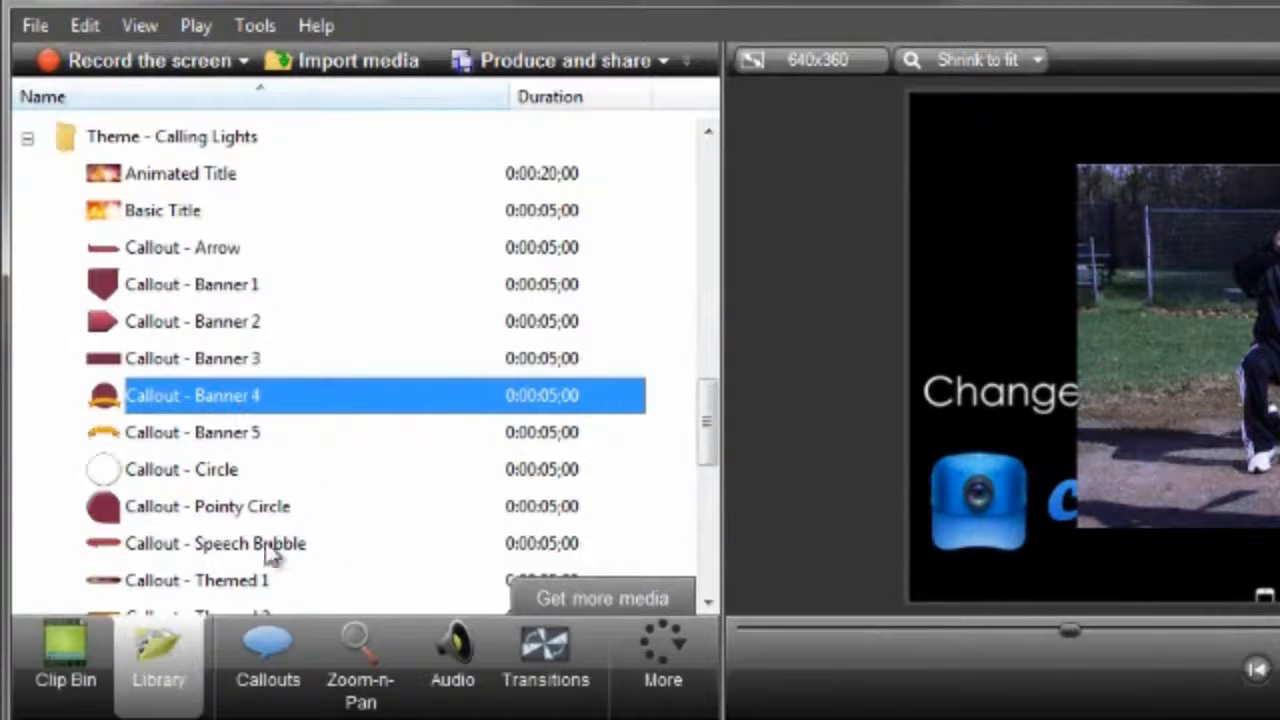
mouse_move(707, 428)
left_mouse_down()
mouse_move(714, 258)
mouse_move(710, 426)
left_mouse_up()
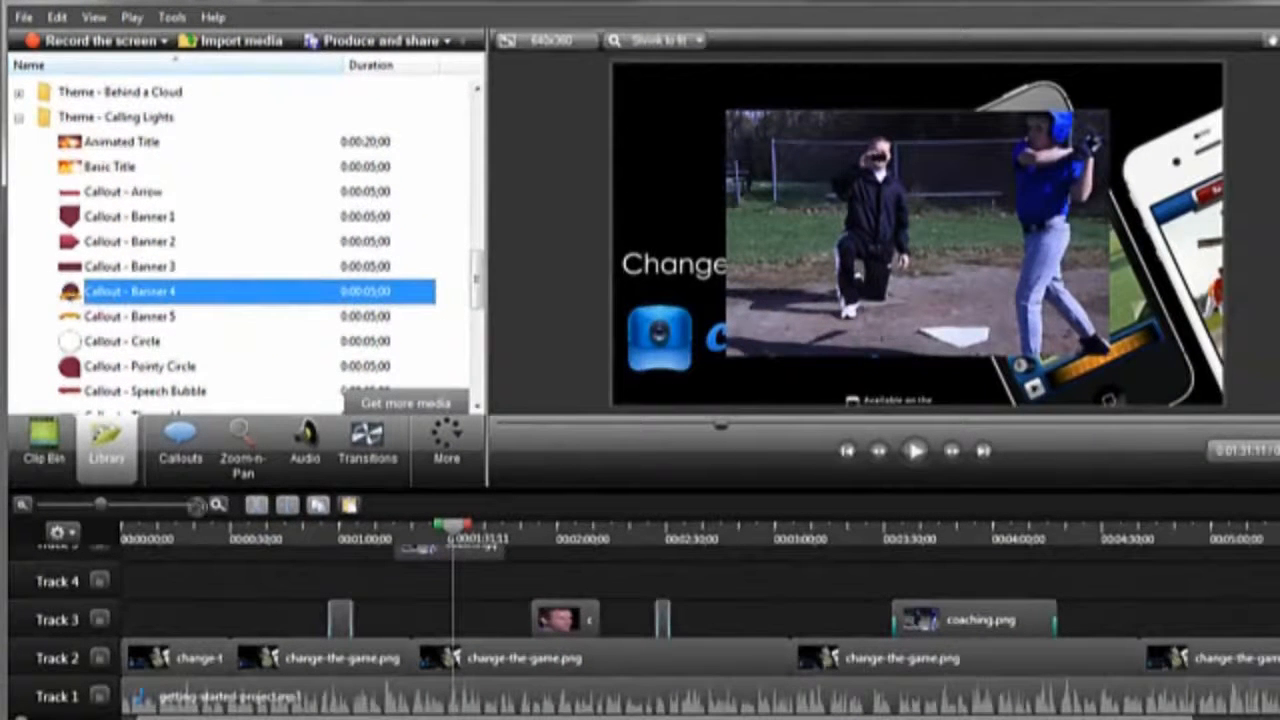
left_click_drag(197, 505, 273, 621)
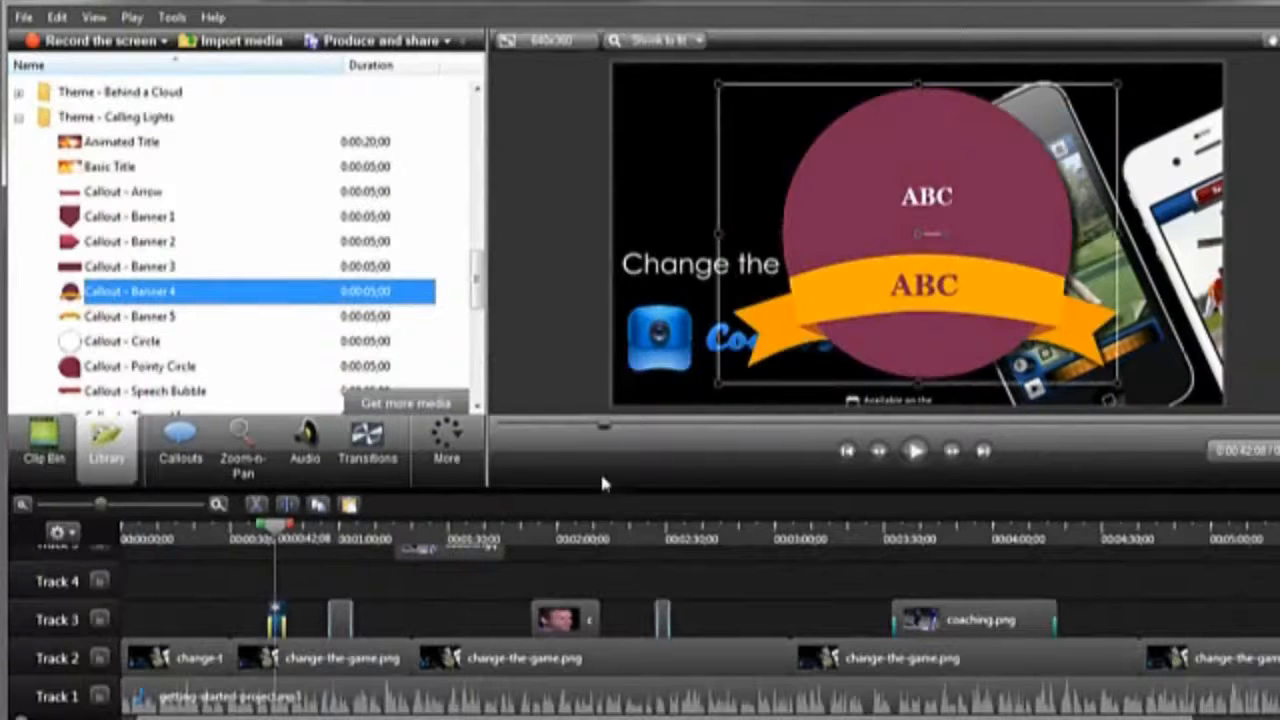
- Shrink the banner callout on the canvas and position it just above the "Change the game." text
left_click_drag(1117, 382, 1000, 296)
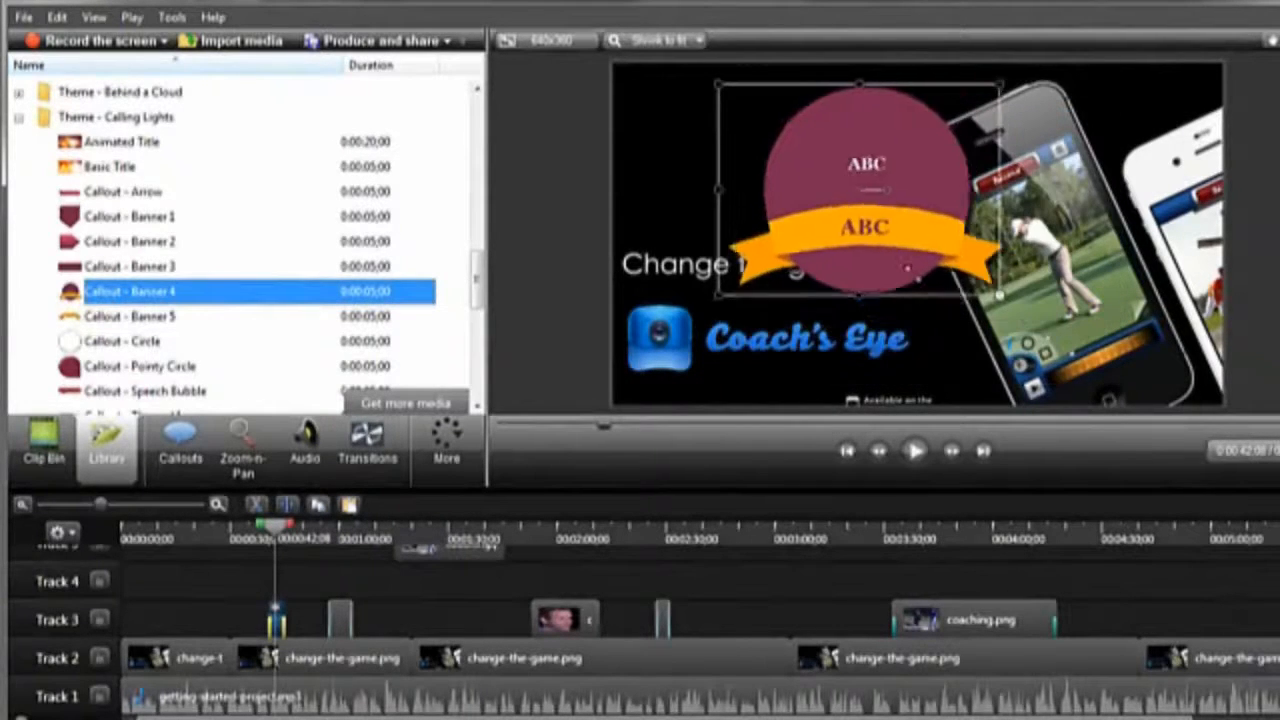
left_click_drag(849, 251, 768, 222)
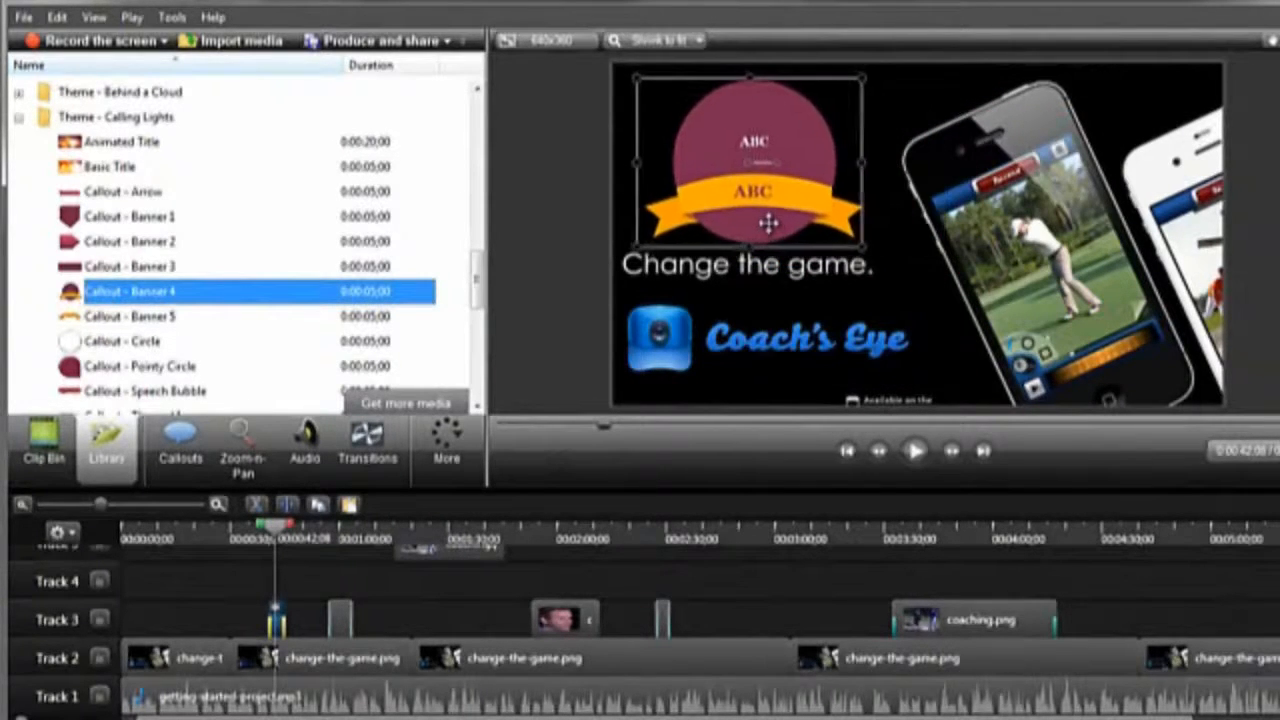
- Replace the ABC placeholder on the banner's orange ribbon with "All-Star"
double_click(754, 192)
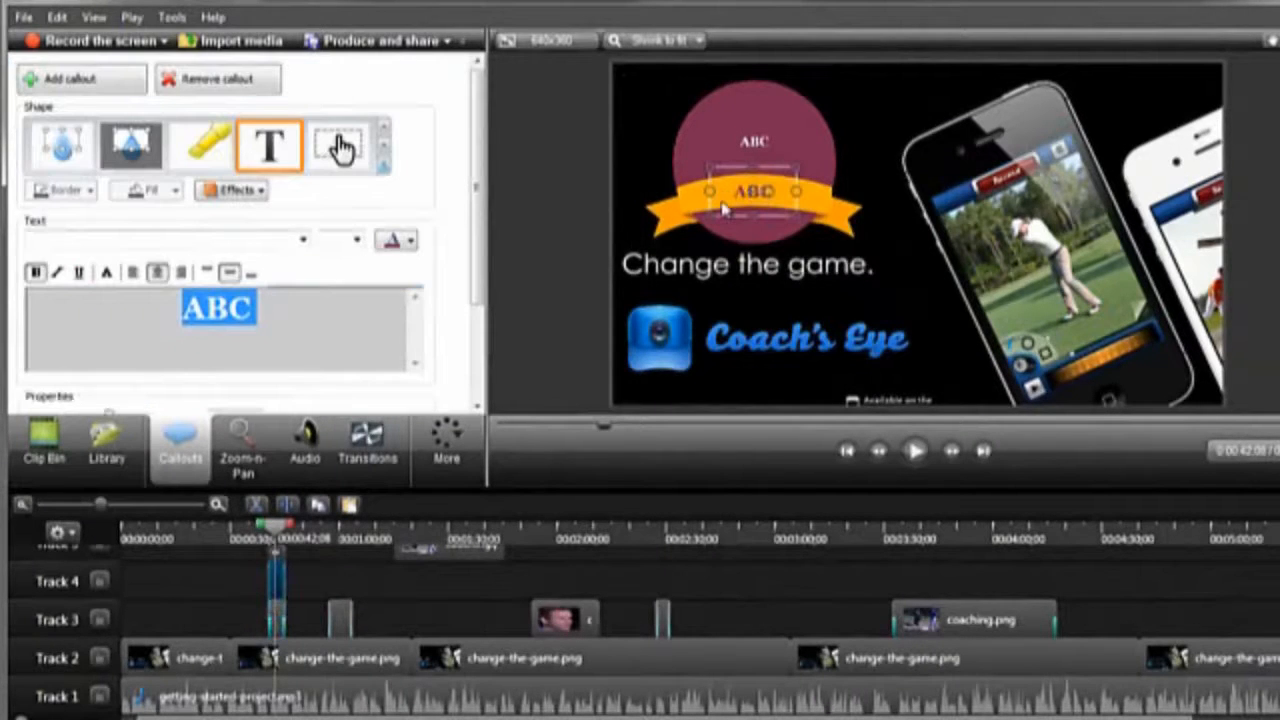
type("All-Star")
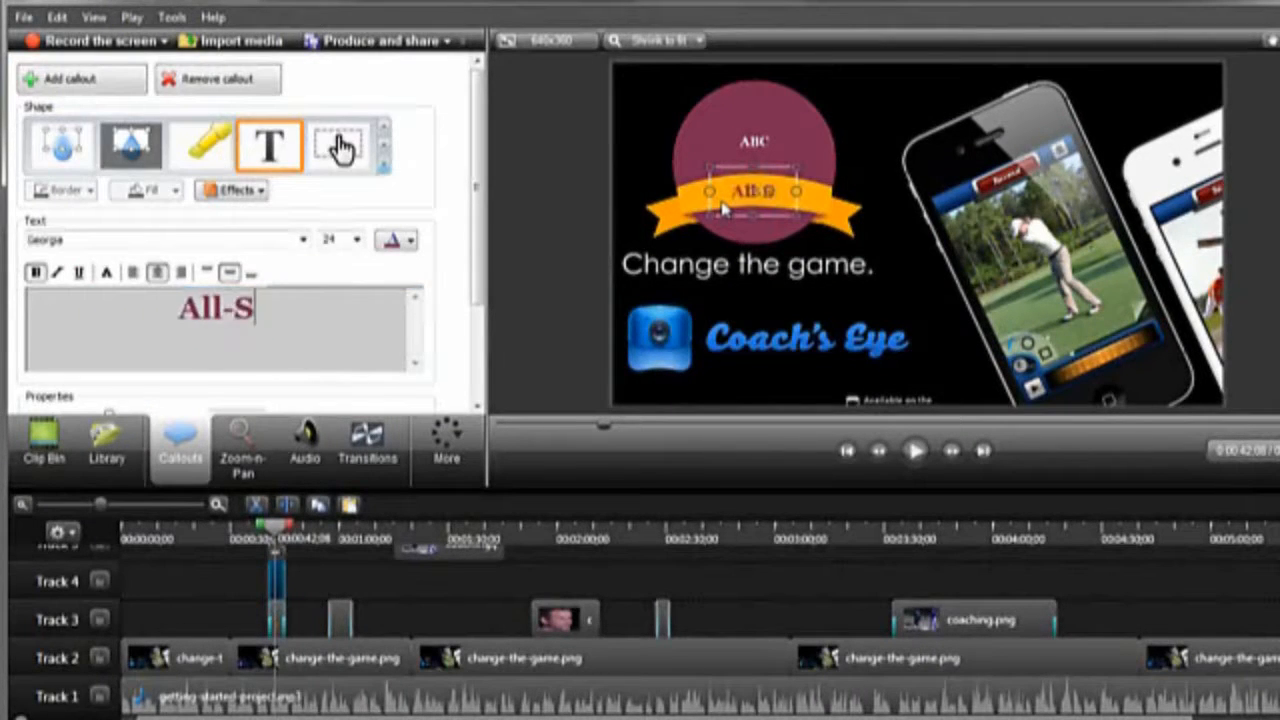
- Look over the text colour palette and the full gallery of callout shapes without changing the All-Star callout
left_click(411, 241)
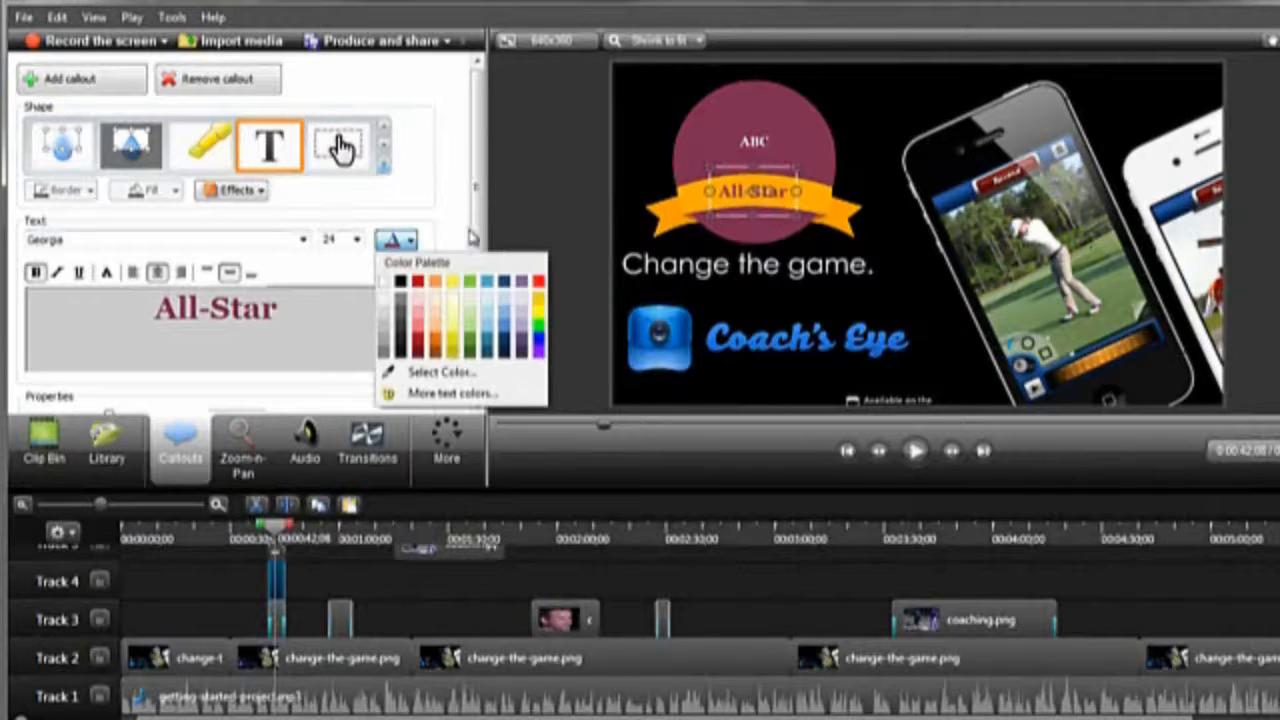
left_click(569, 237)
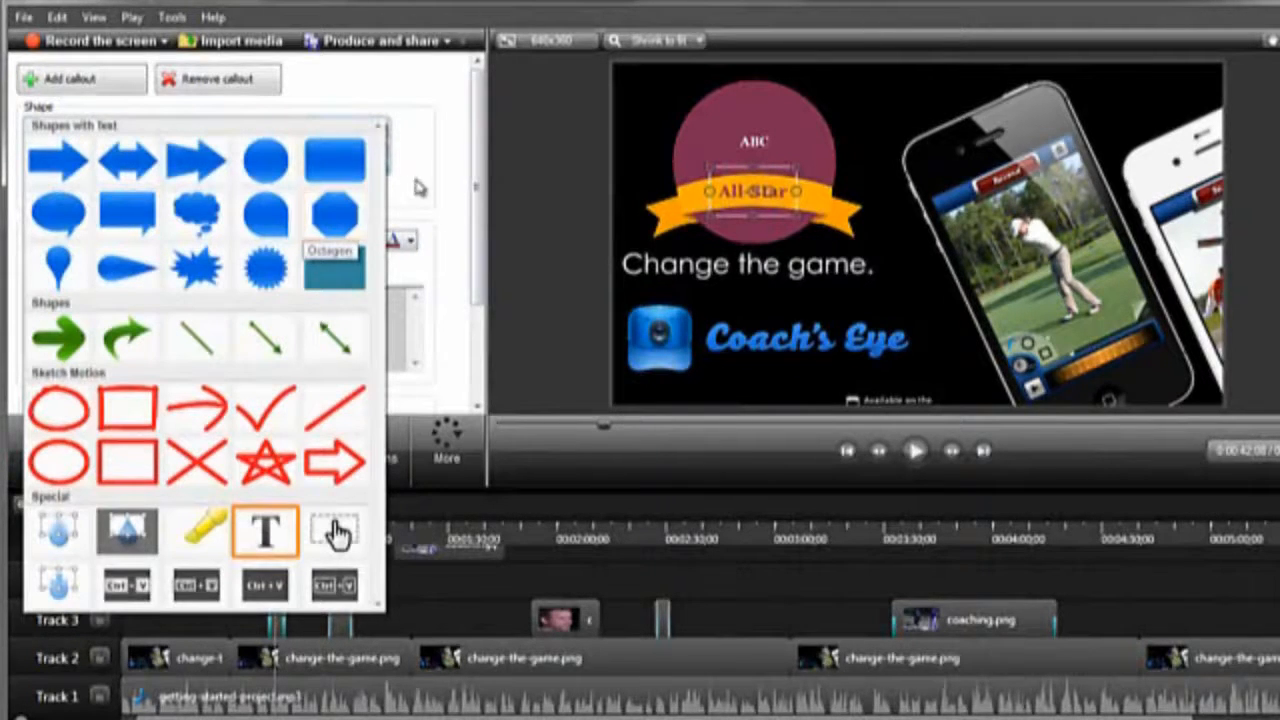
left_click(447, 202)
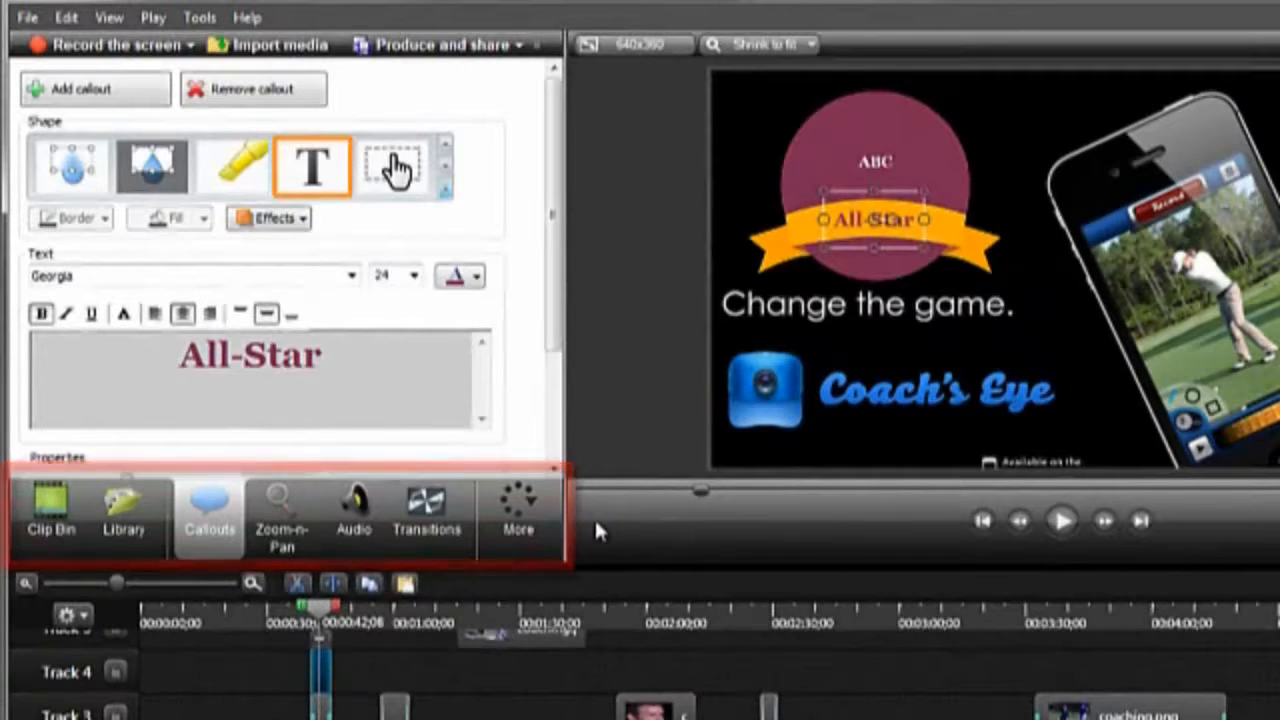
- Bring up the additional Captions and Quizzing features one after the other to view their settings
left_click(536, 514)
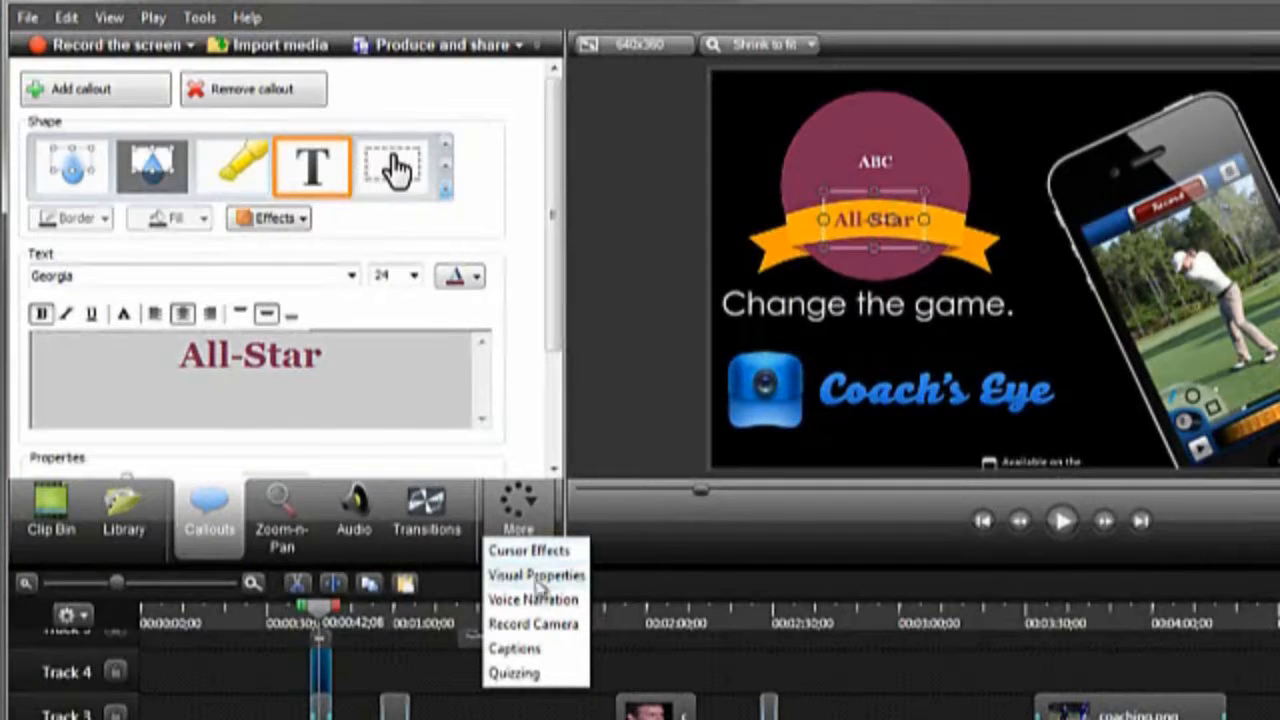
left_click(533, 649)
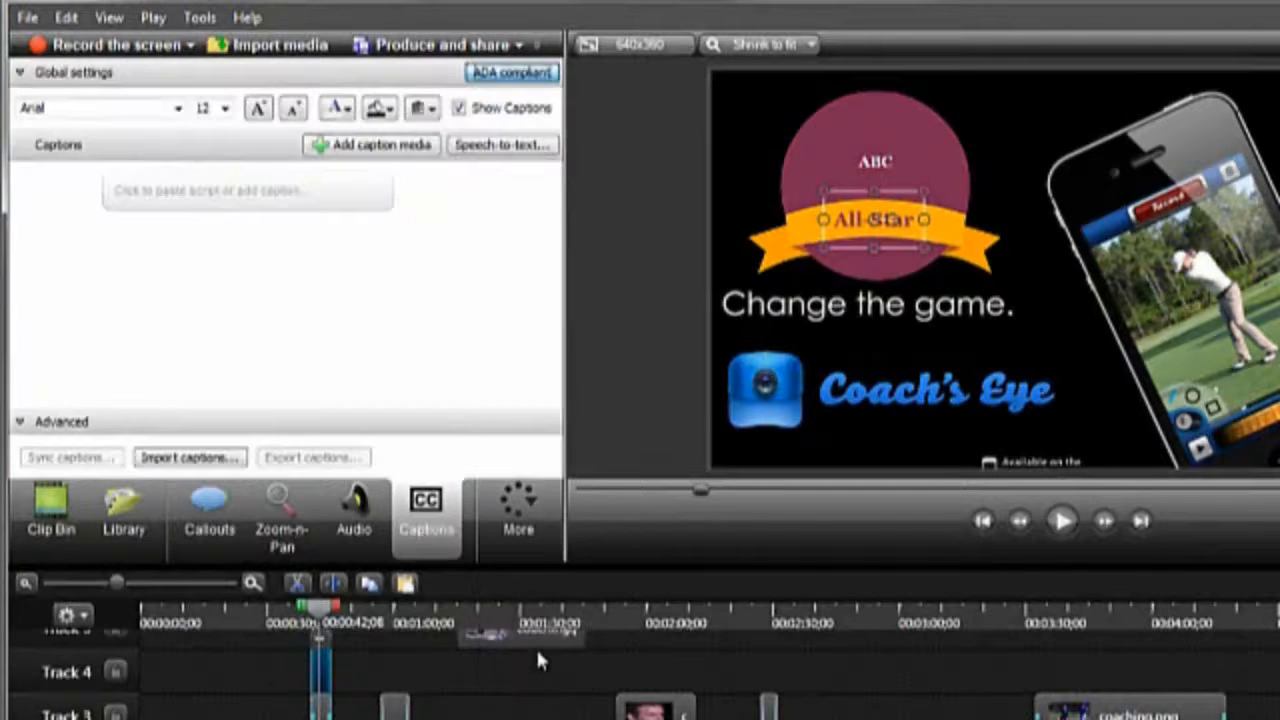
left_click(528, 538)
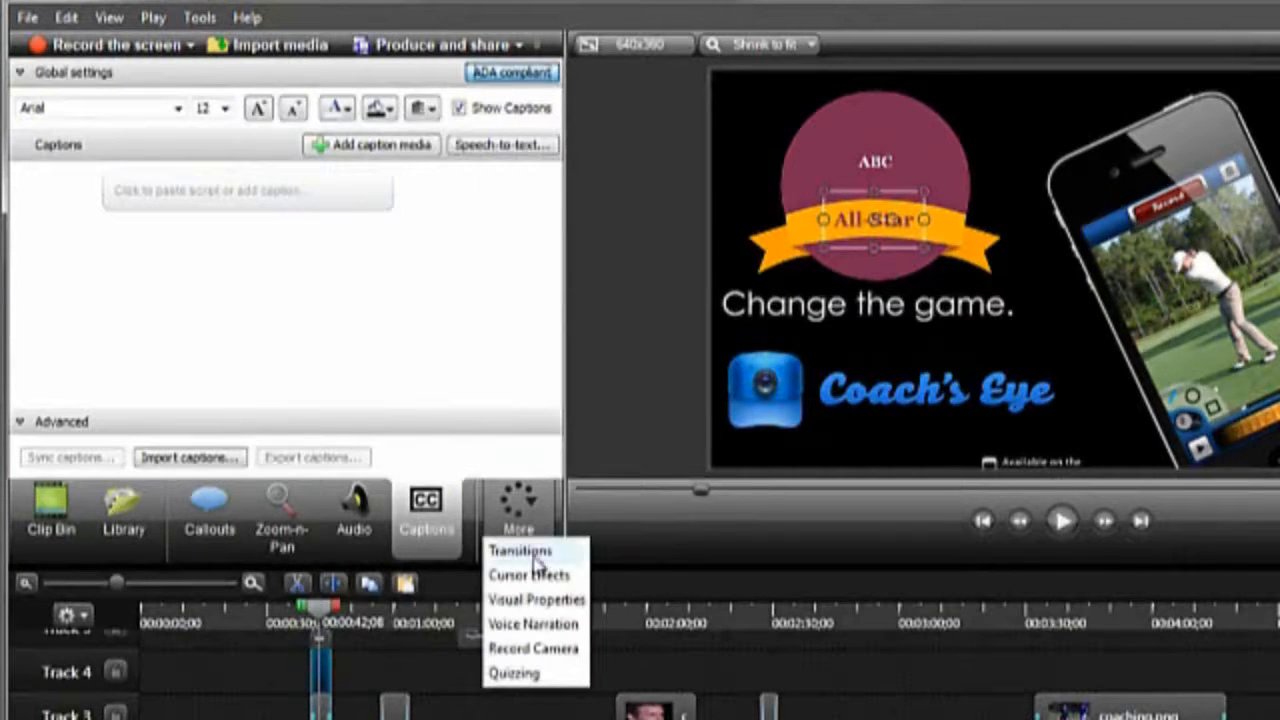
left_click(520, 673)
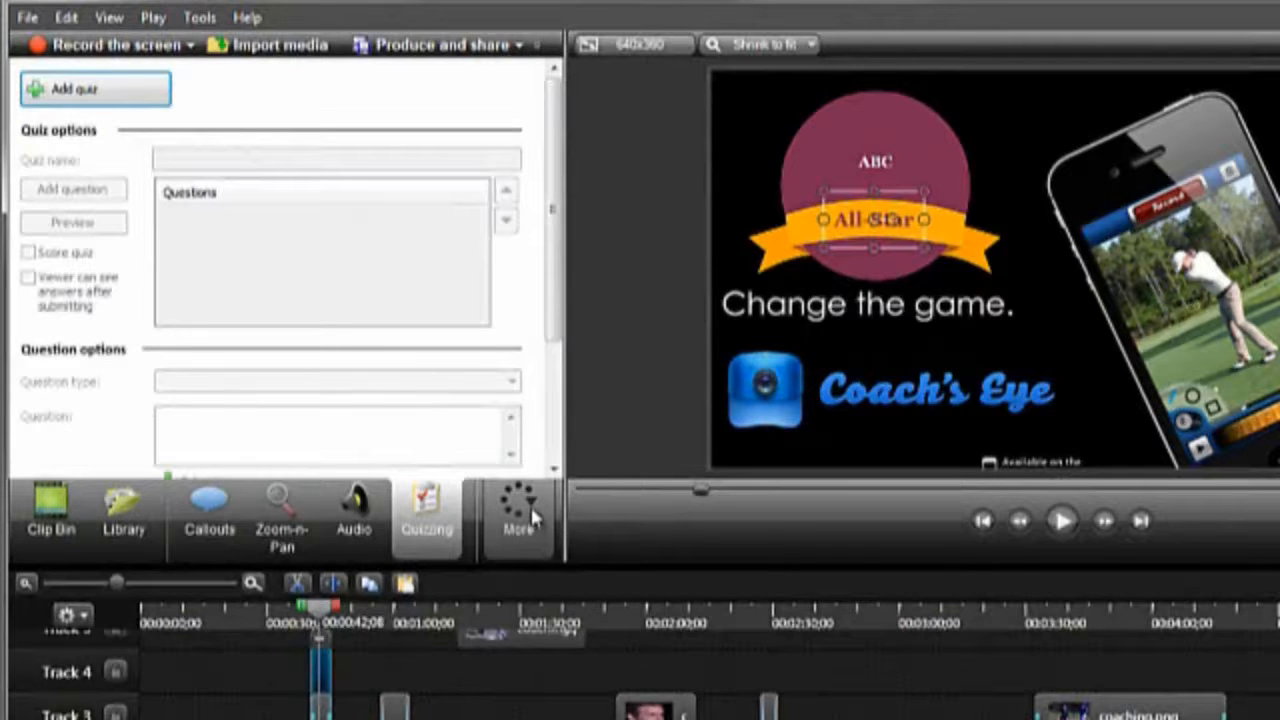
- Add a Fade through black transition between the first two clips on Track 2, and return to the Clip Bin
left_click(530, 538)
left_click(520, 551)
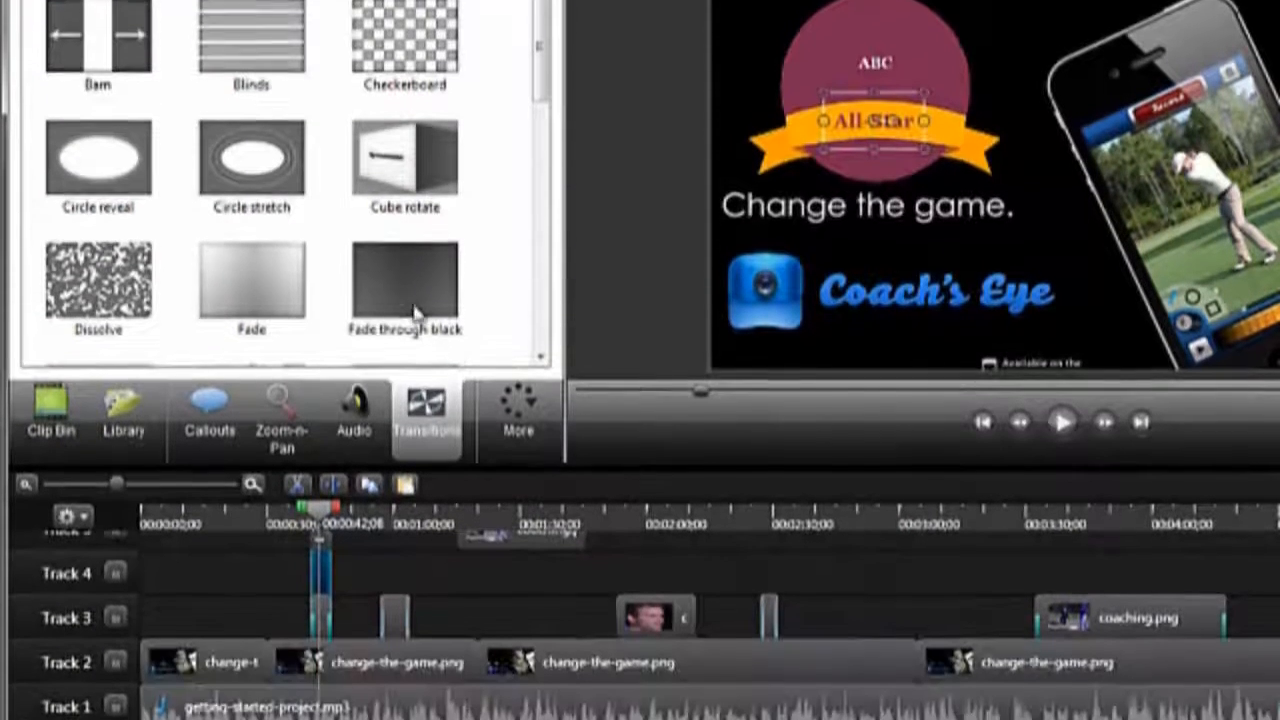
left_click(394, 368)
mouse_move(394, 246)
left_mouse_down()
mouse_move(405, 308)
mouse_move(303, 482)
mouse_move(270, 622)
left_mouse_up()
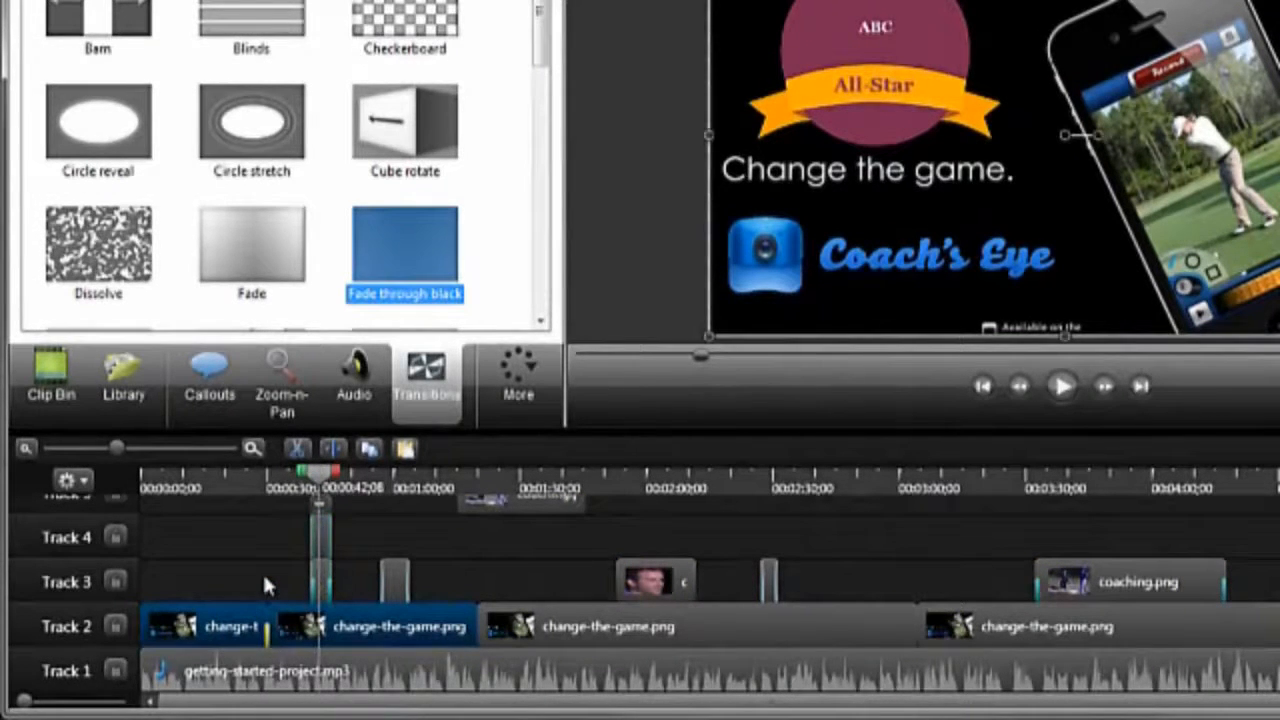
left_click(265, 582)
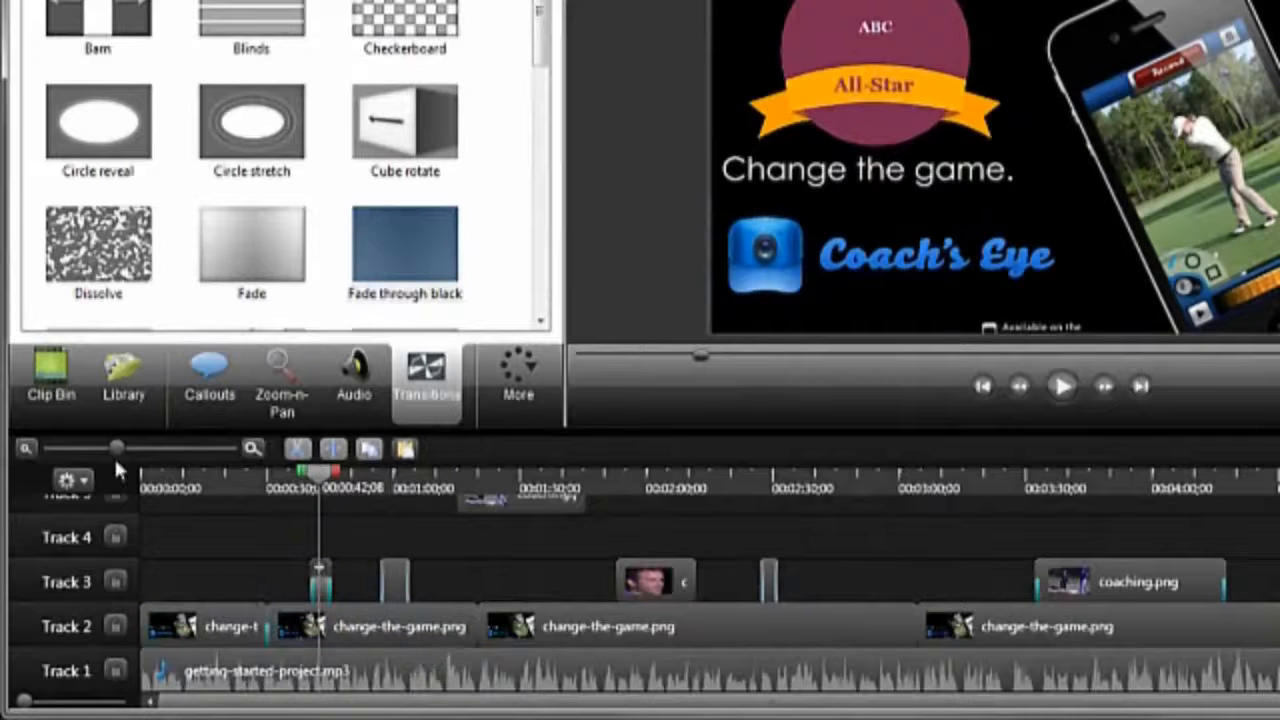
left_click(50, 378)
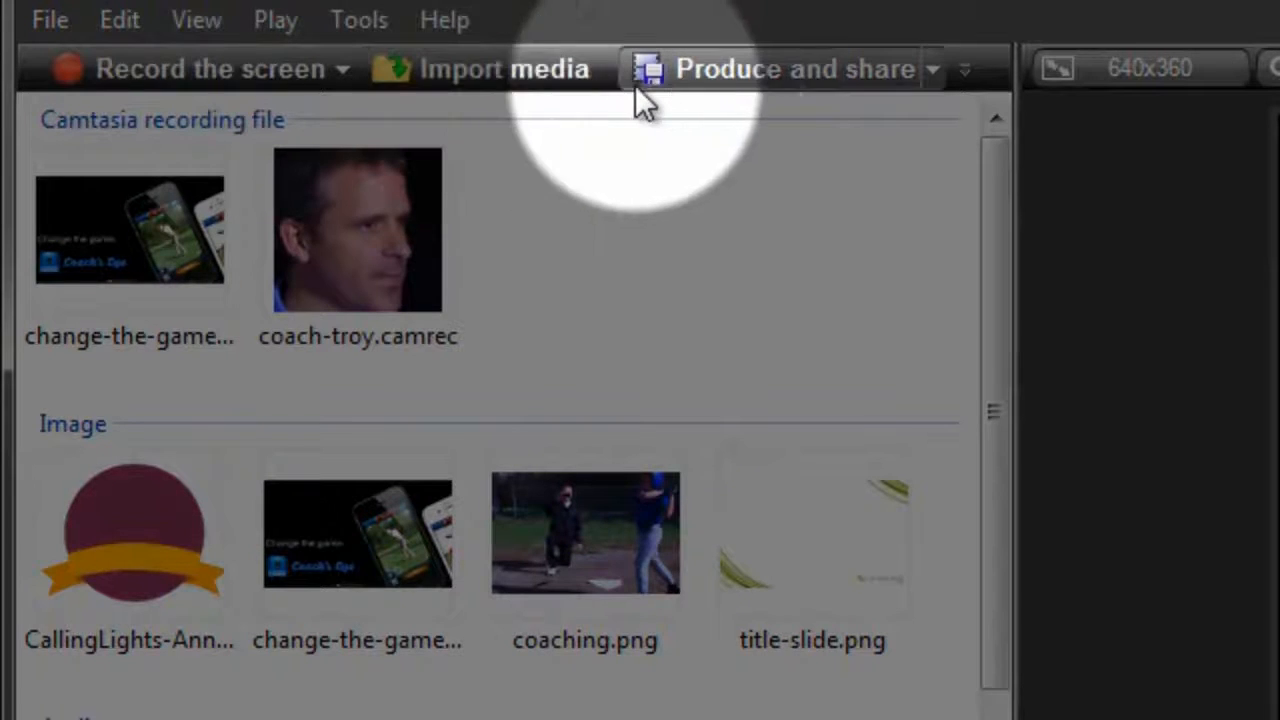
- Examine the Production Wizard's presets and, under Custom production settings, the Flash / HTML5 player's controller and feature options, and cancel the production
left_click(785, 74)
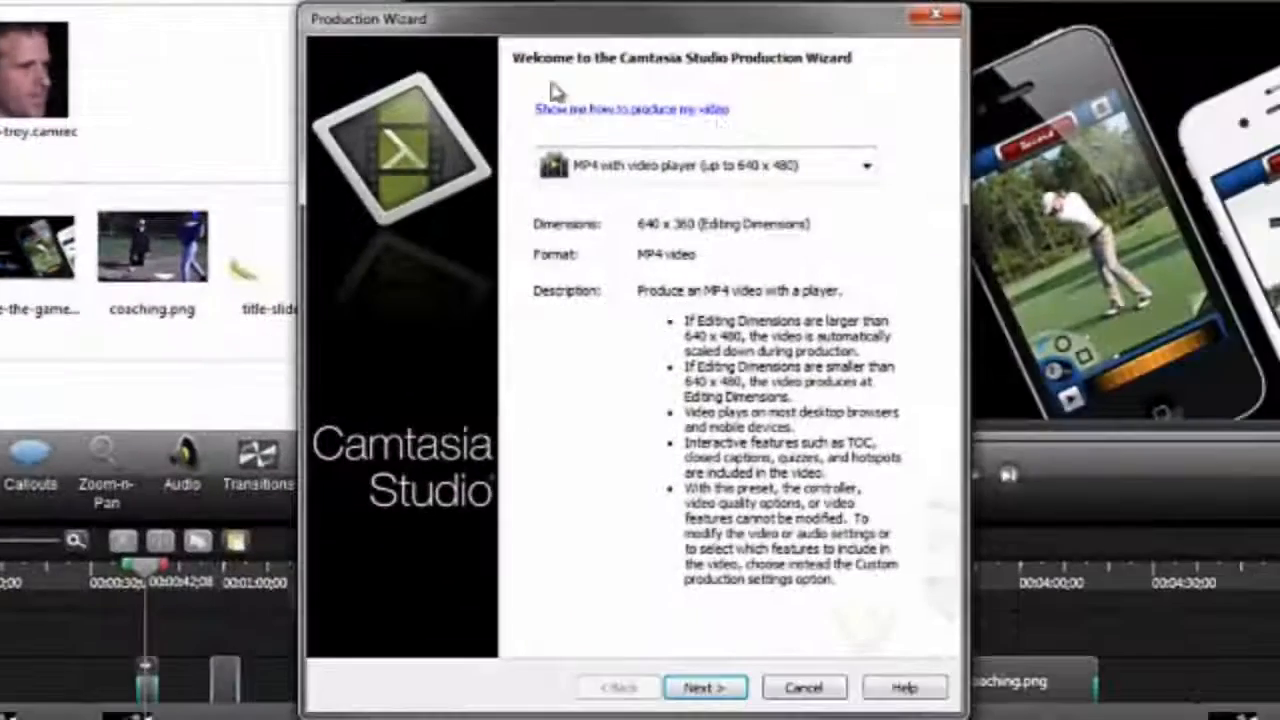
left_click(868, 170)
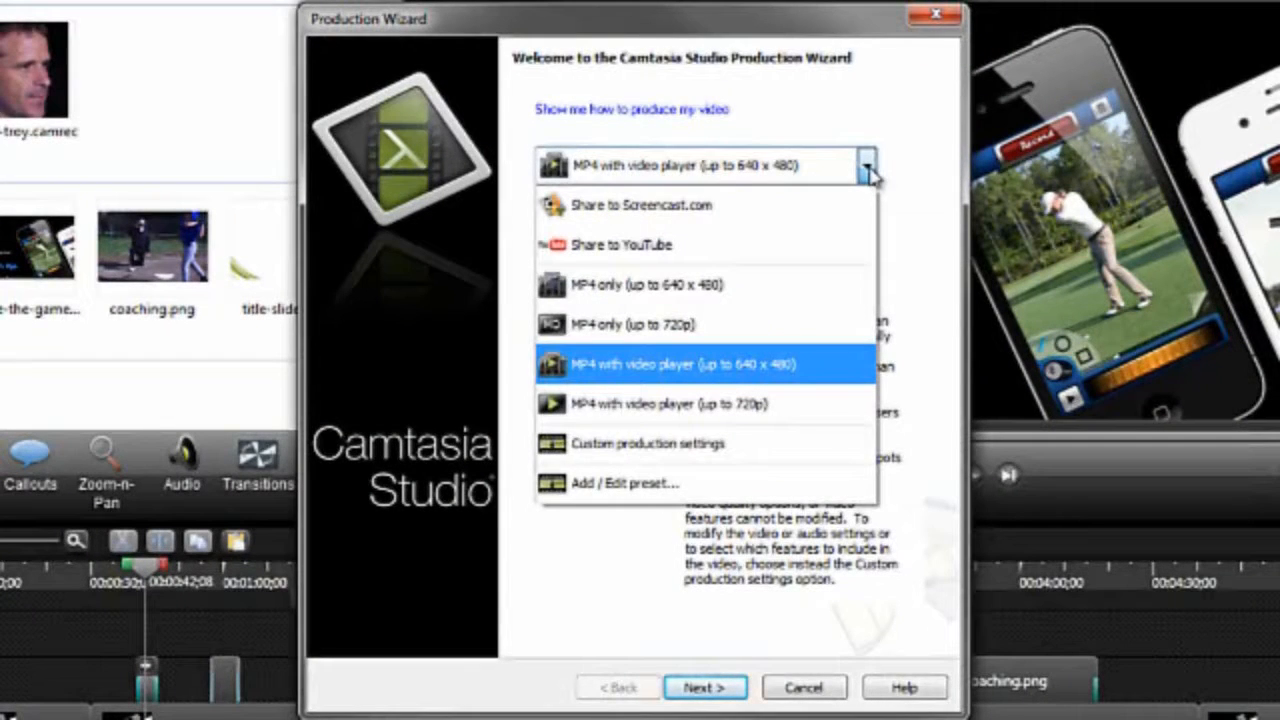
left_click(814, 443)
left_click(698, 698)
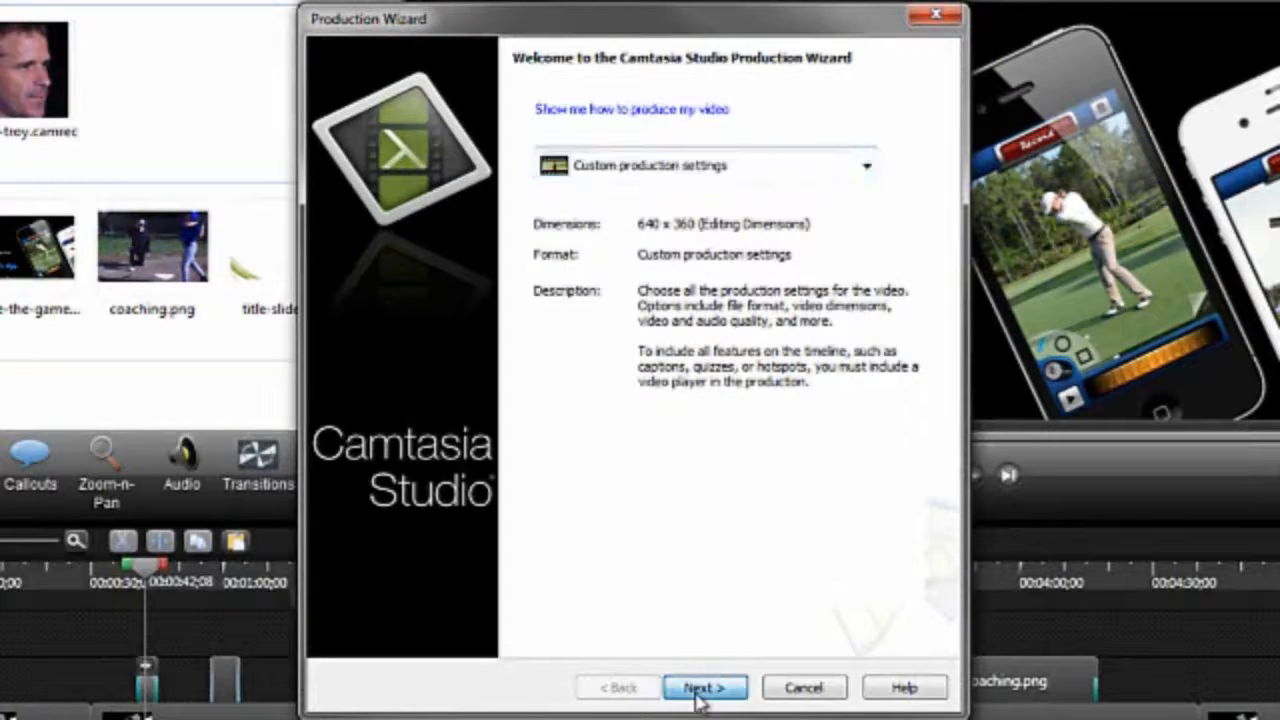
left_click(700, 689)
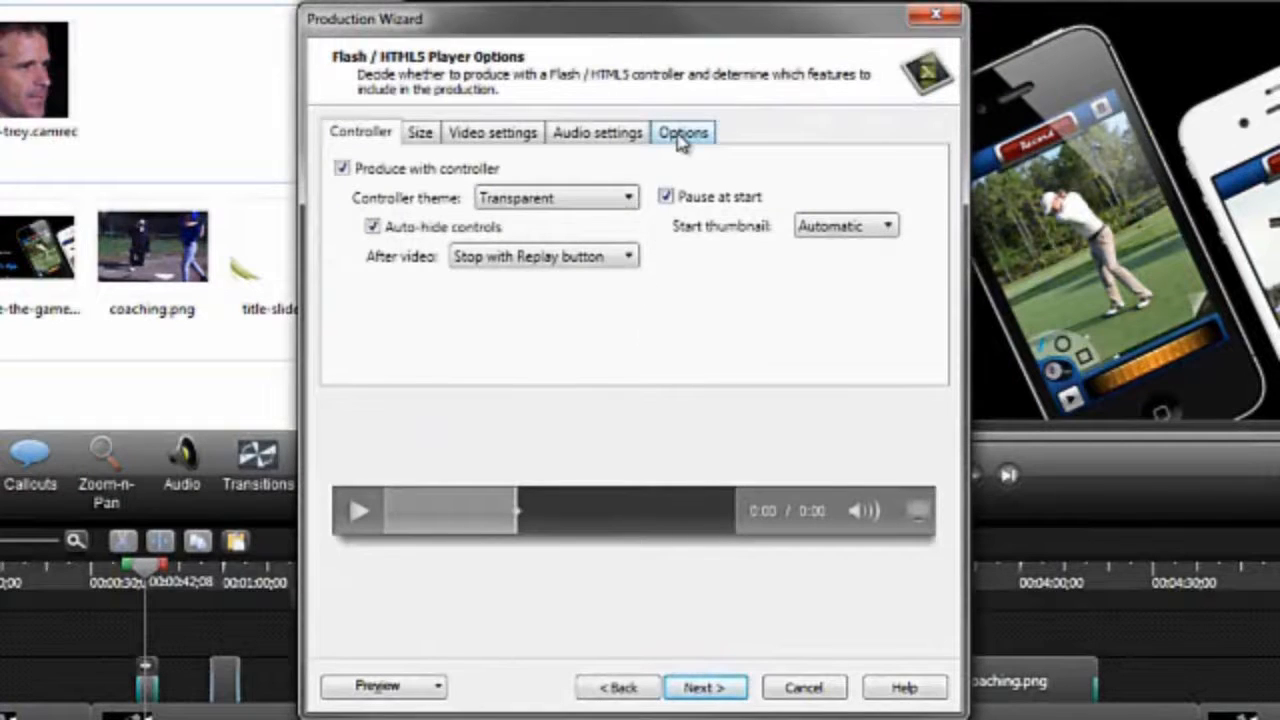
left_click(680, 135)
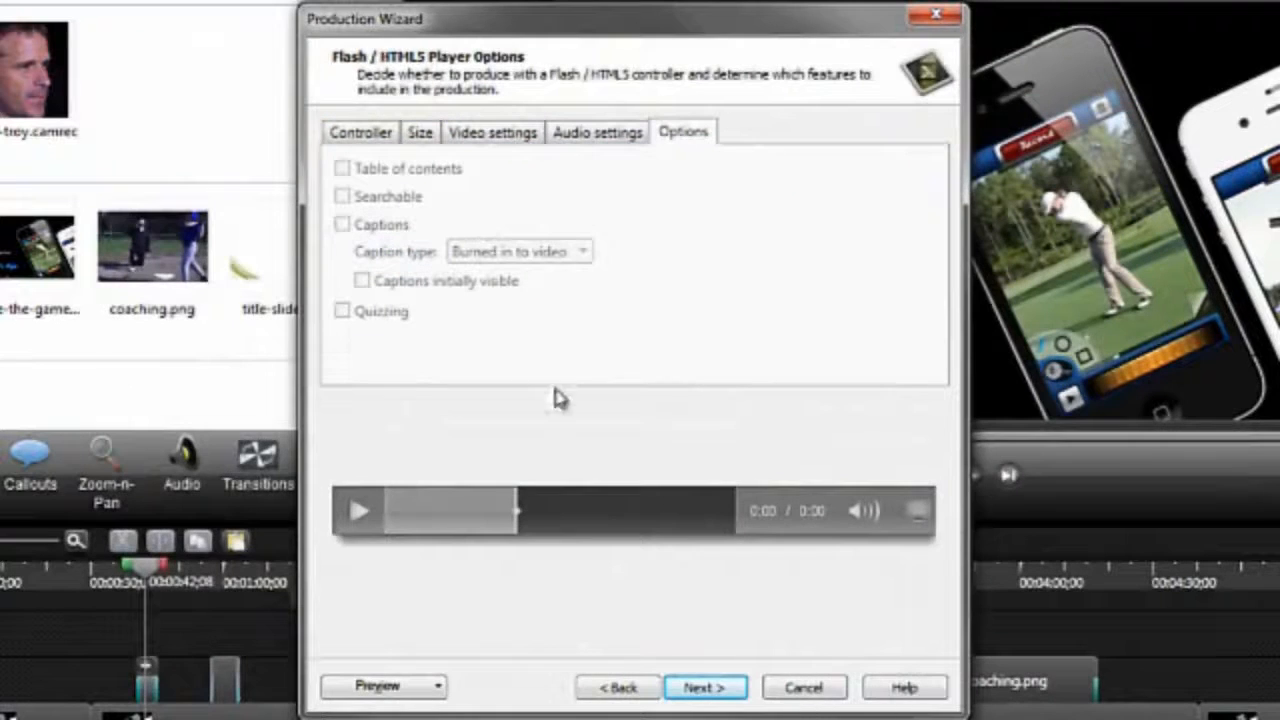
left_click(774, 688)
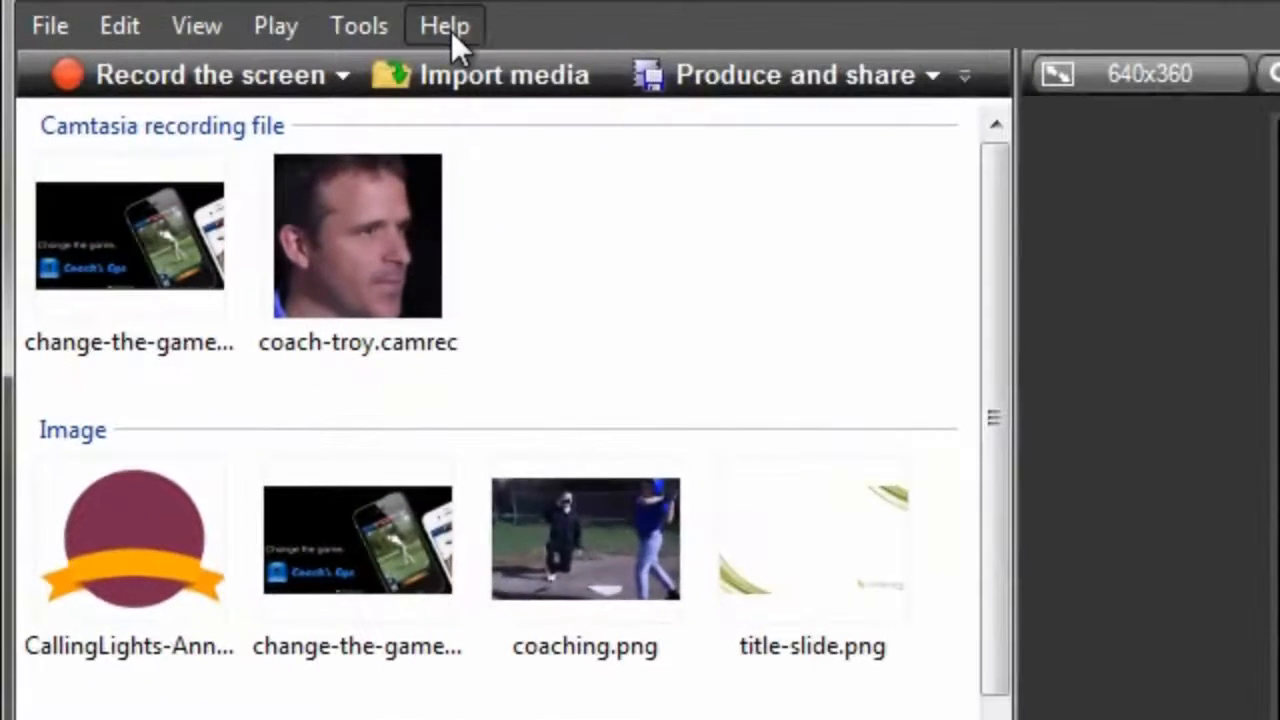
- Display the available help, tutorial and technical support resources
left_click(451, 31)
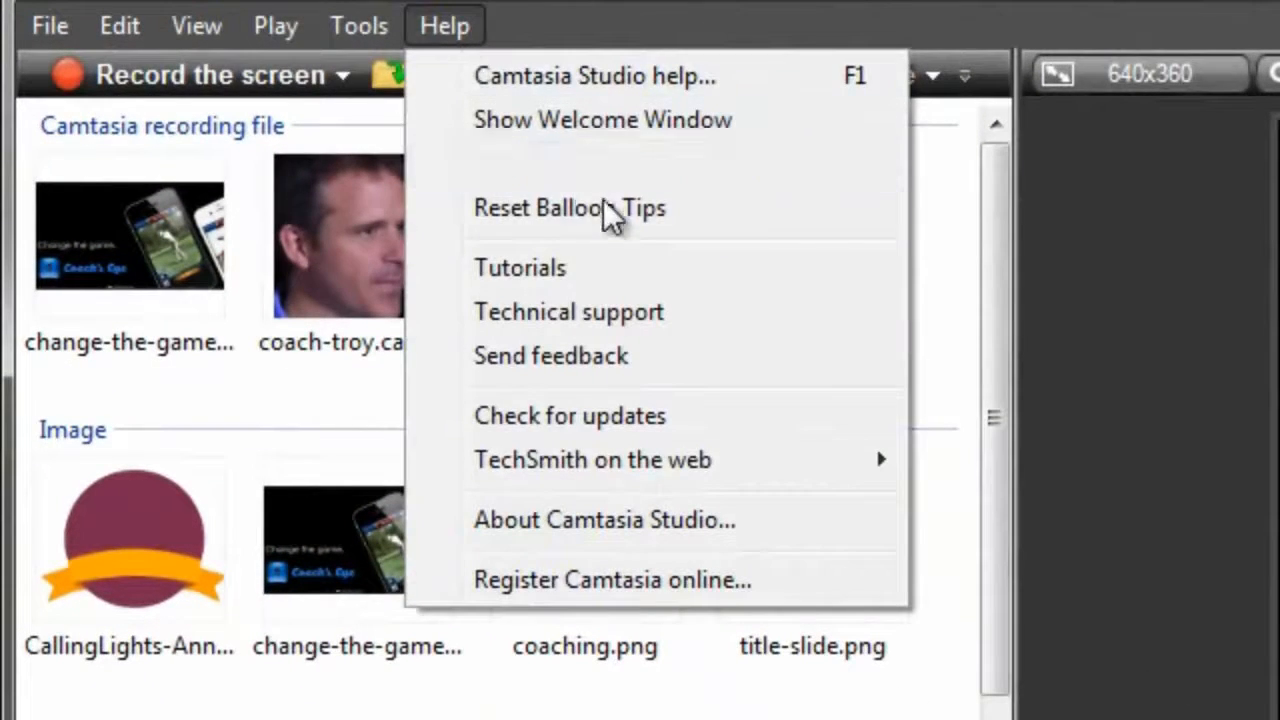